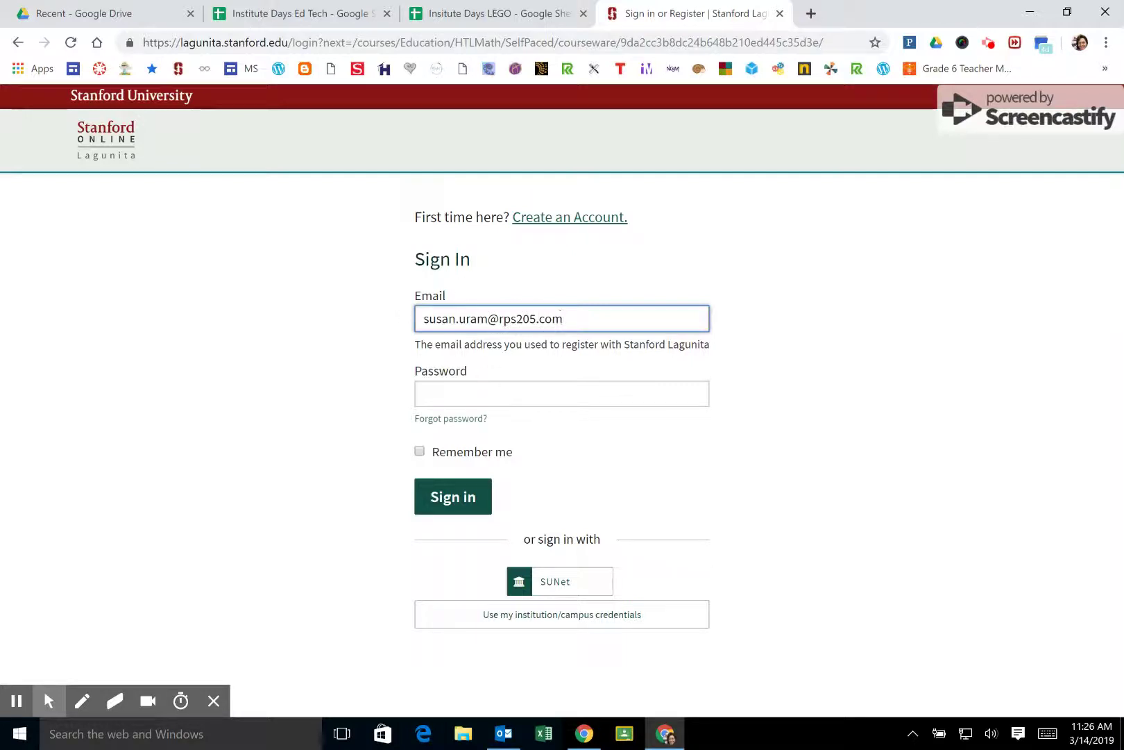
Sign in to Stanford Lagunita by entering the account password and enabling Remember me
click(489, 393)
text(••••••••••)
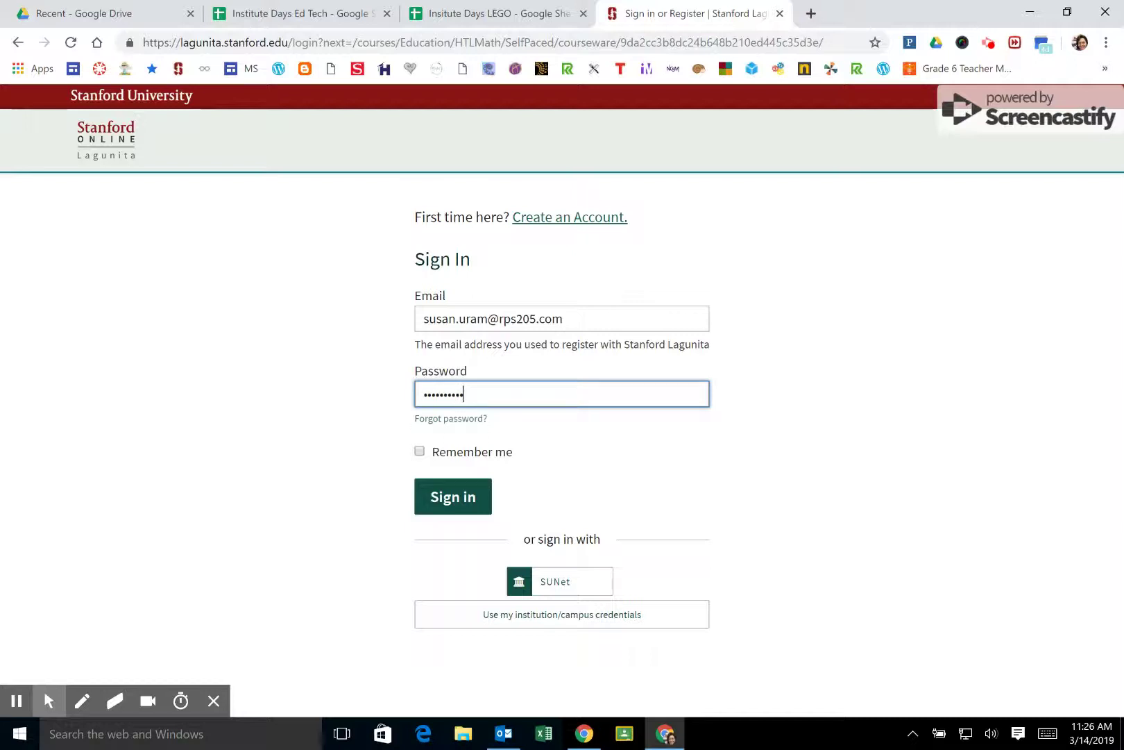
click(420, 451)
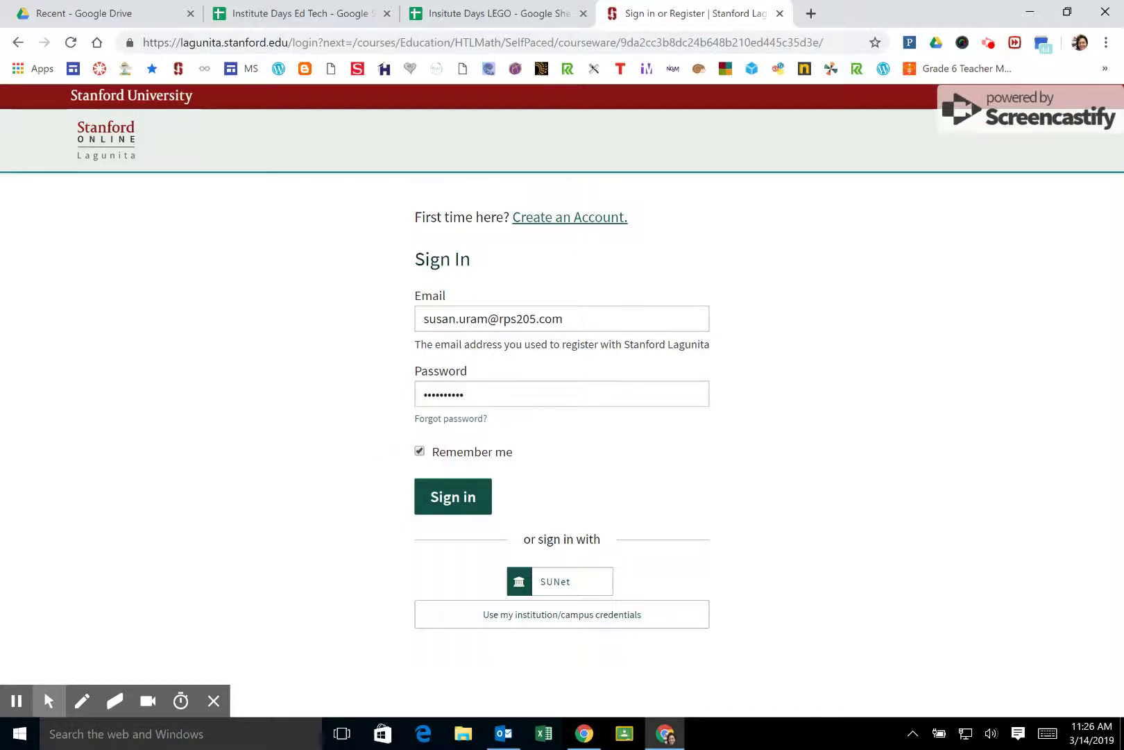
click(453, 496)
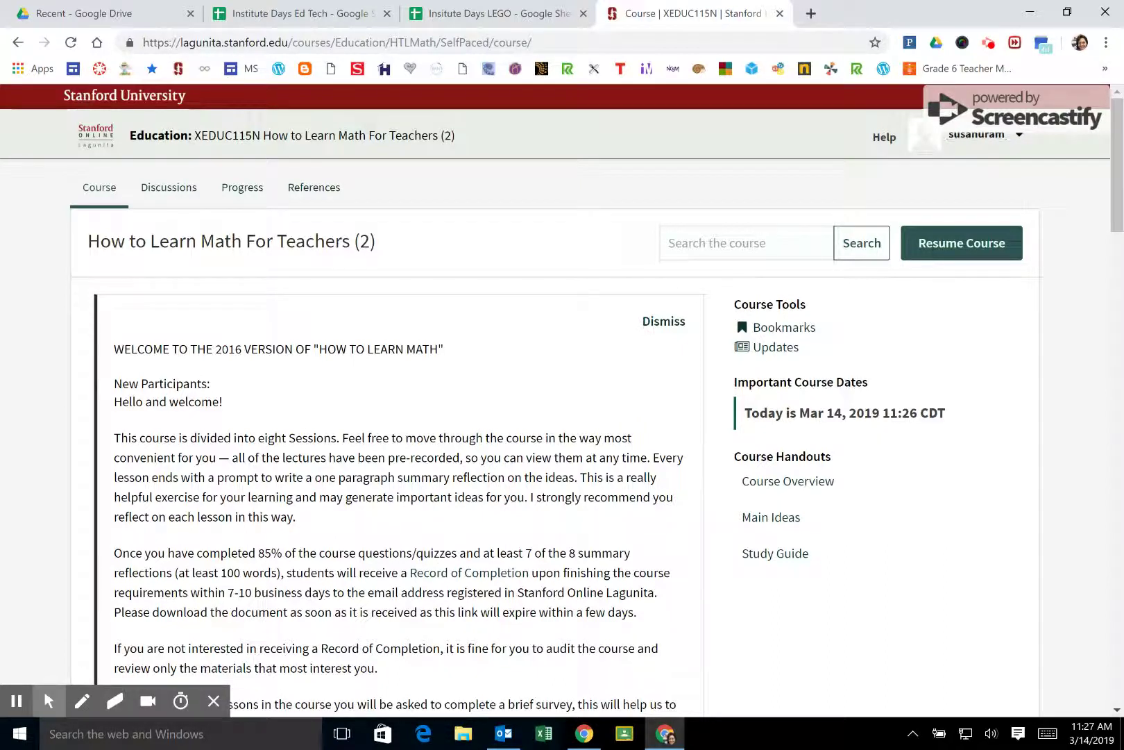
Go to the account's dashboard of enrolled courses and open the How to Learn Math For Teachers (2) course
click(972, 168)
click(986, 134)
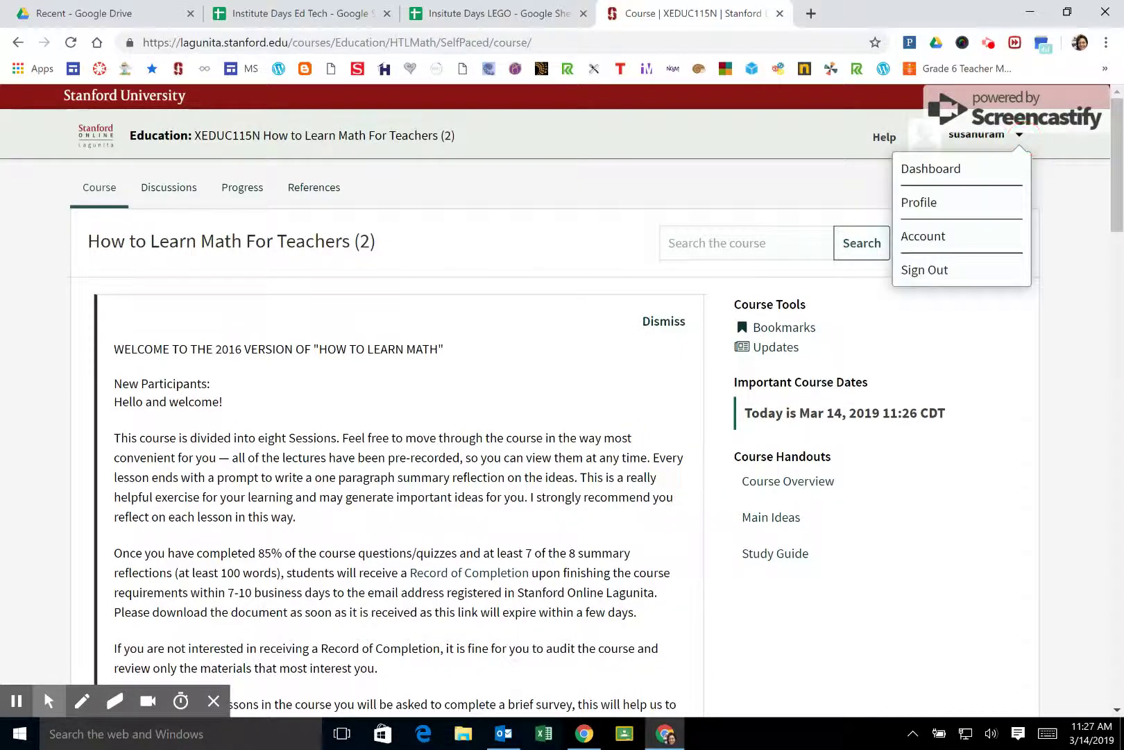
click(930, 169)
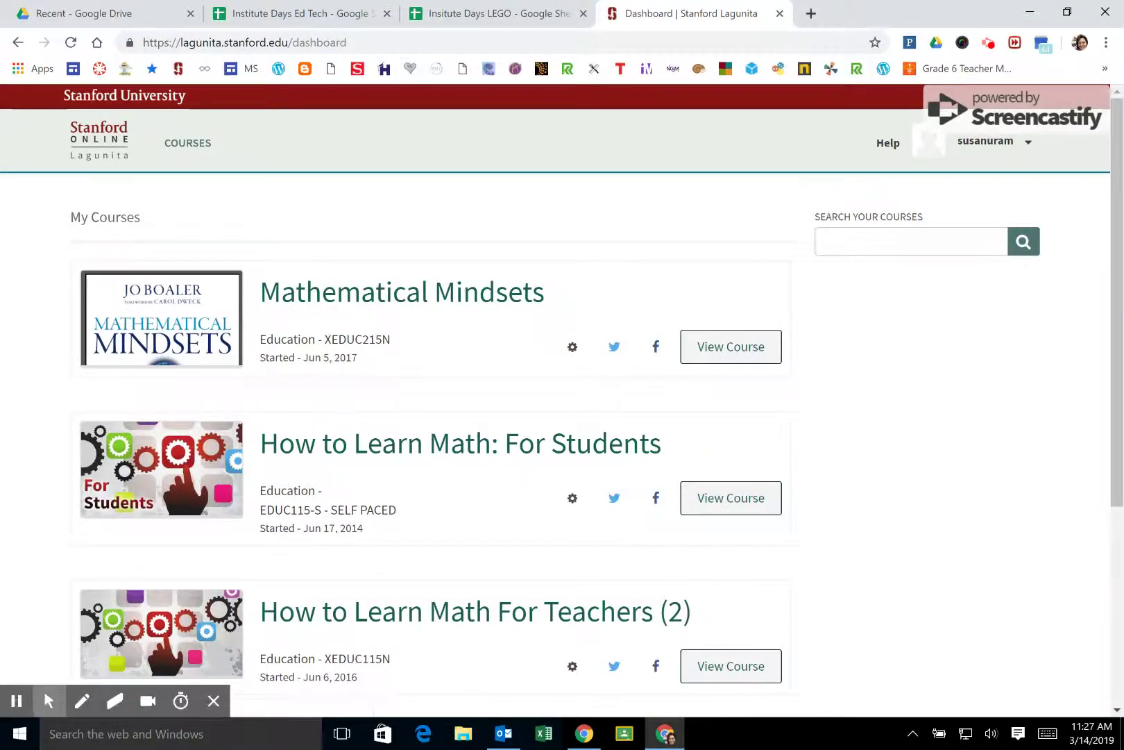
scroll(555, 403, down, 4)
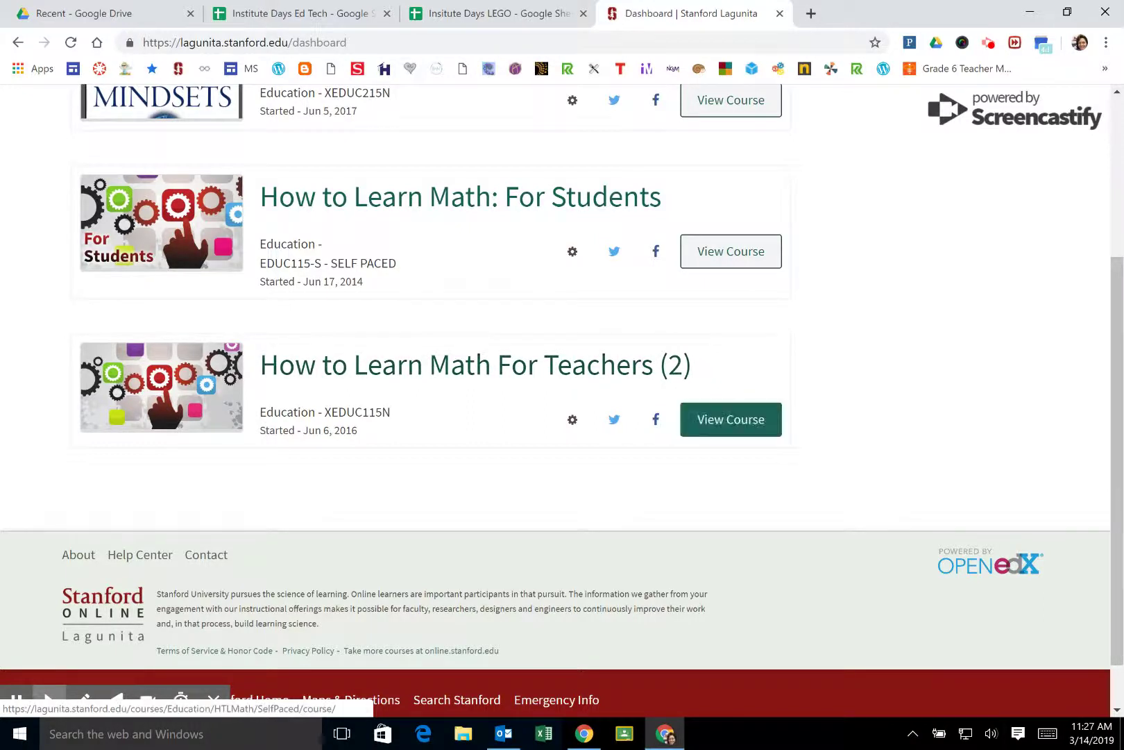
click(741, 419)
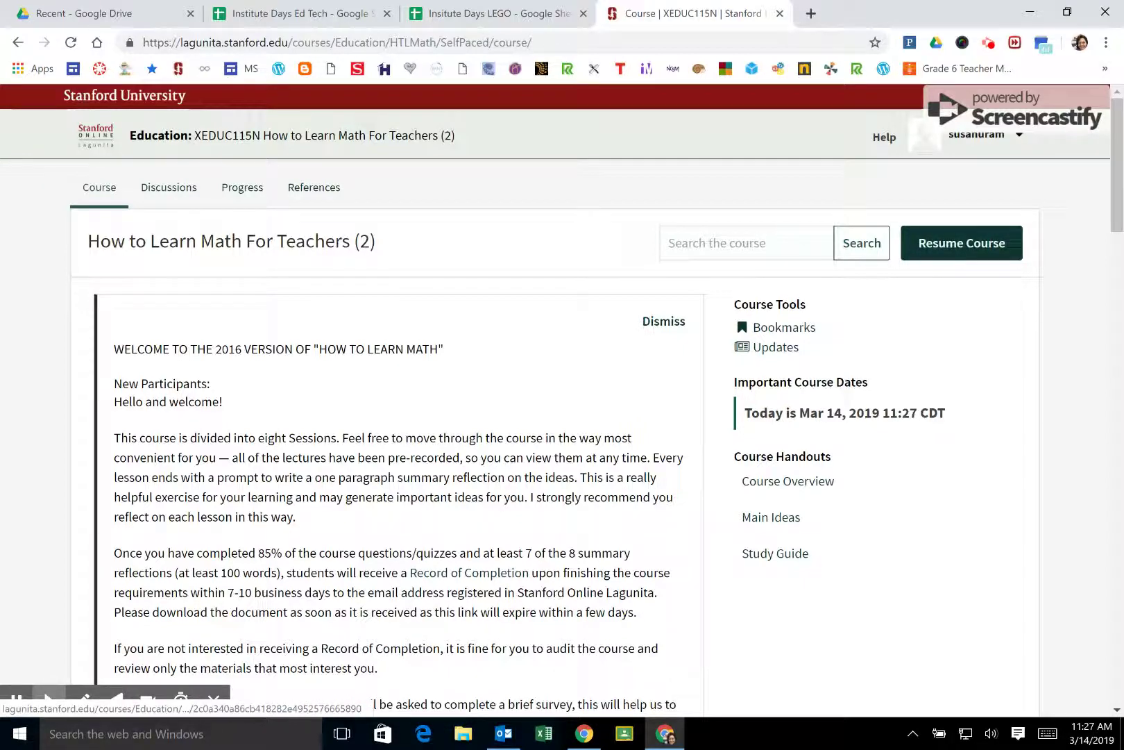
Resume the course at the Session 1 Reflection Journal and view the Introduction section in the course outline
click(933, 243)
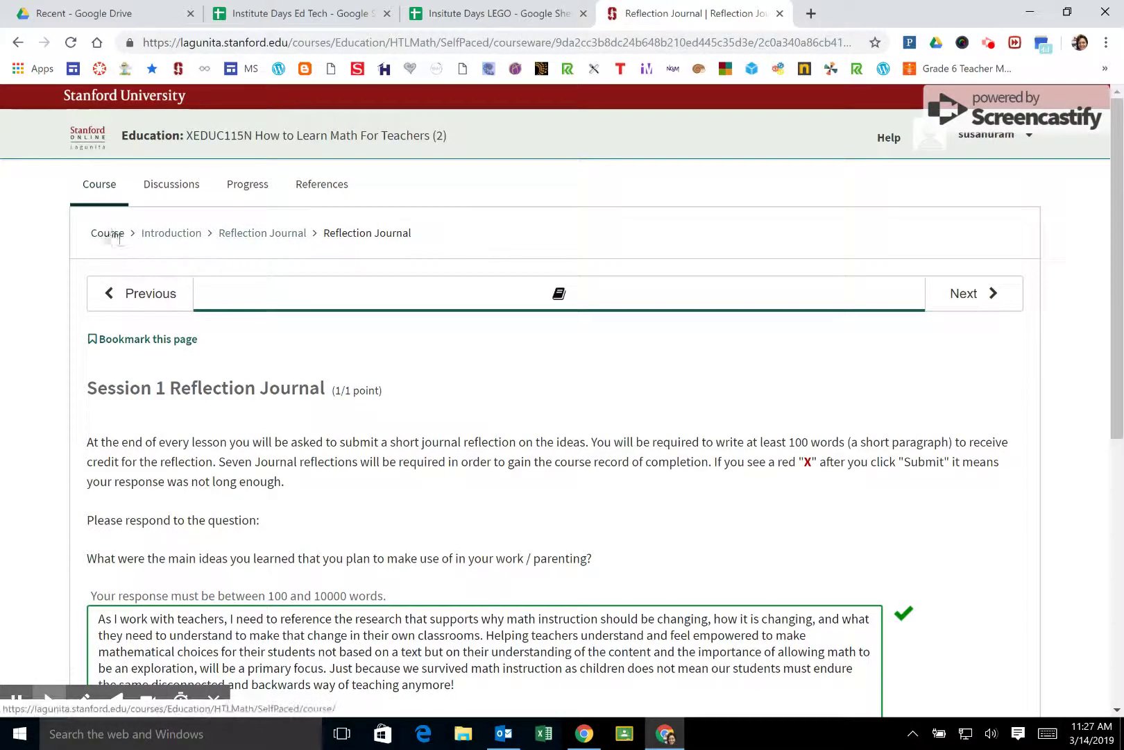
click(151, 234)
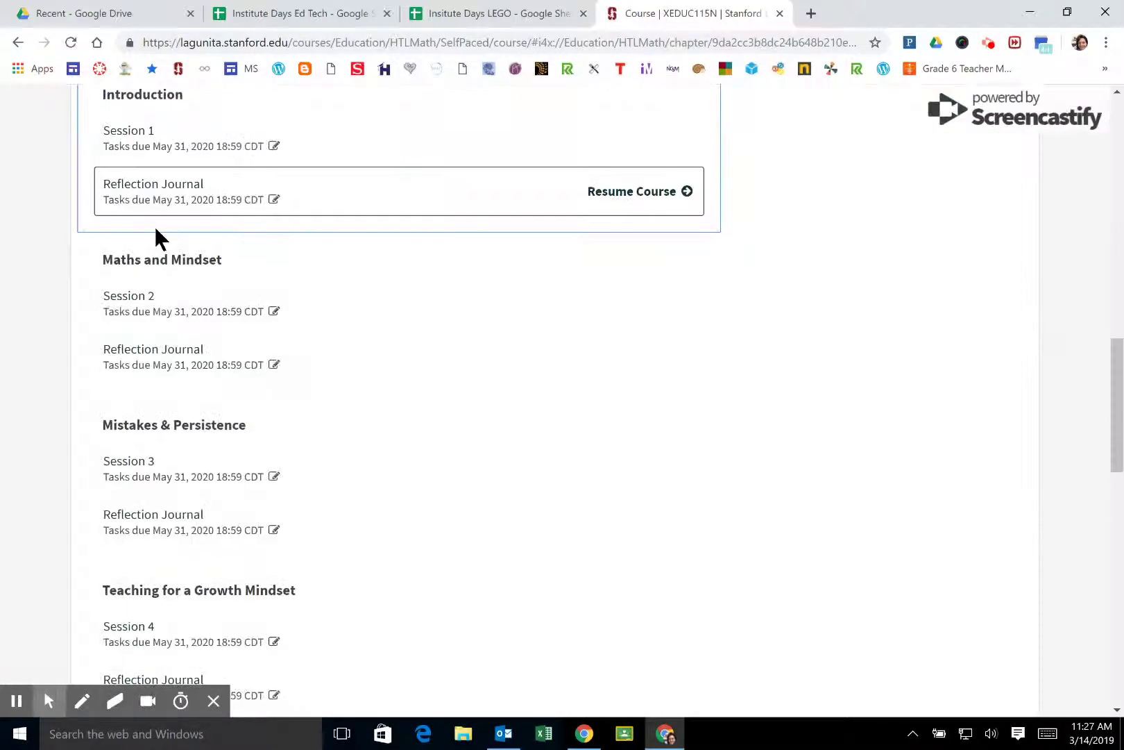
scroll(312, 317, up, 15)
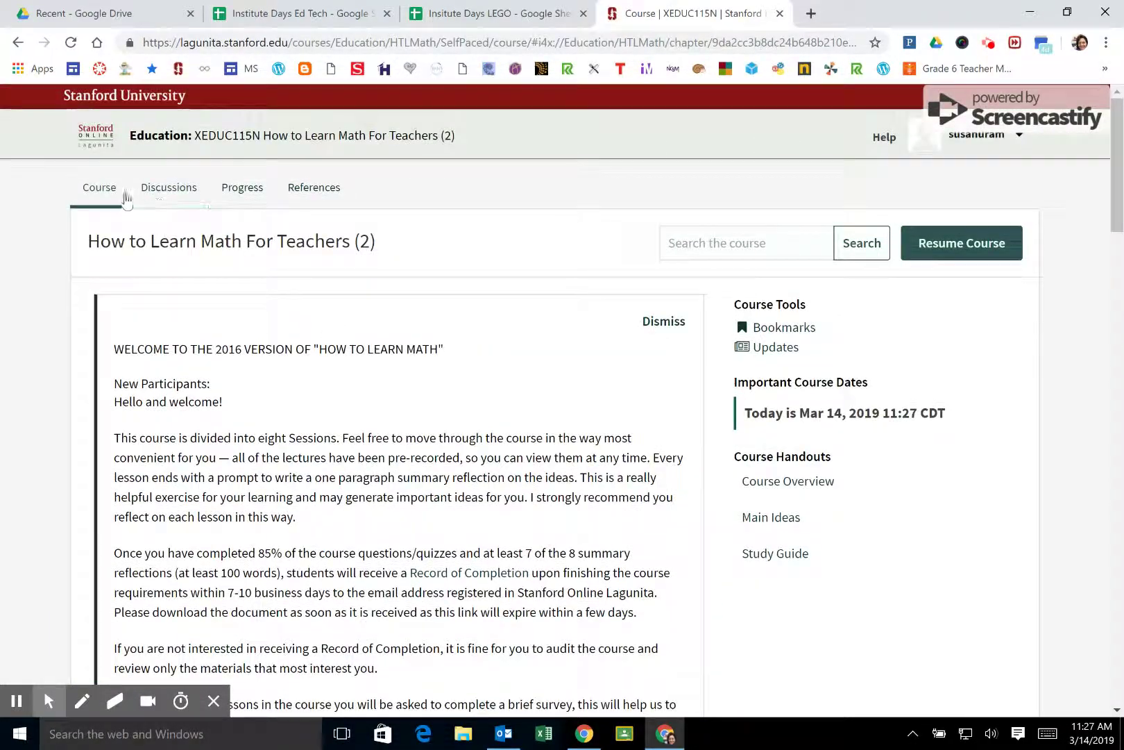
click(94, 195)
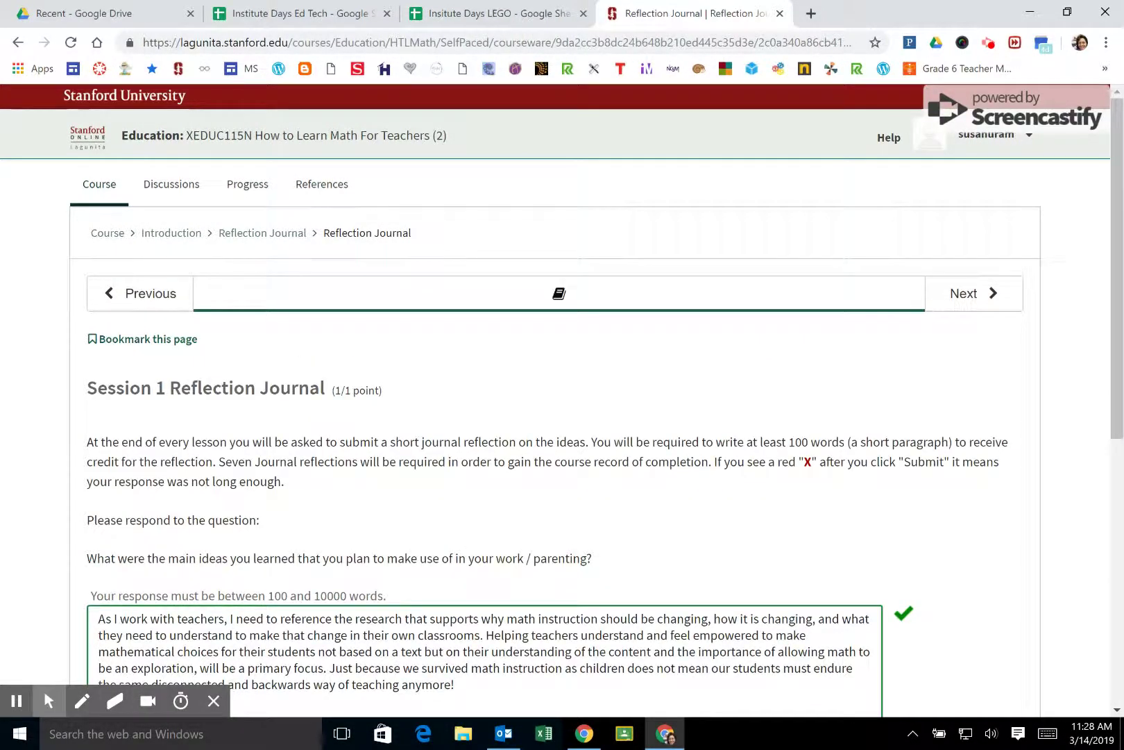
Go back to Session 1, view its part 1 video page, and review the written response to the part 5 question
click(145, 293)
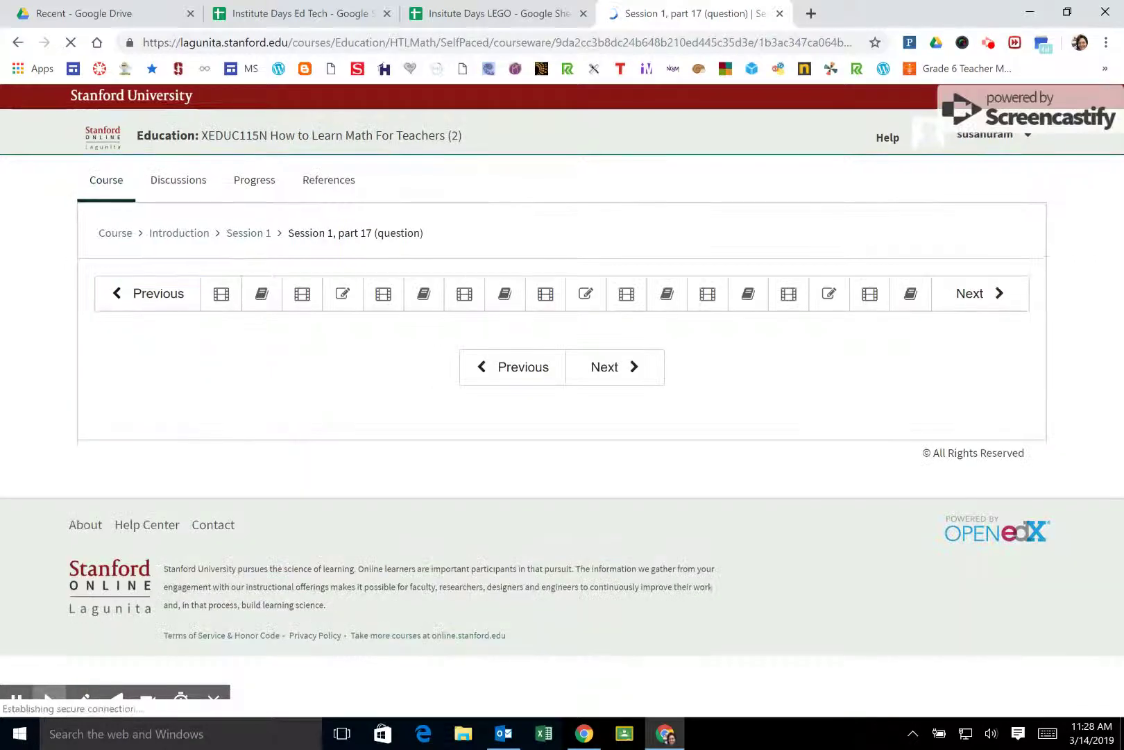
click(213, 296)
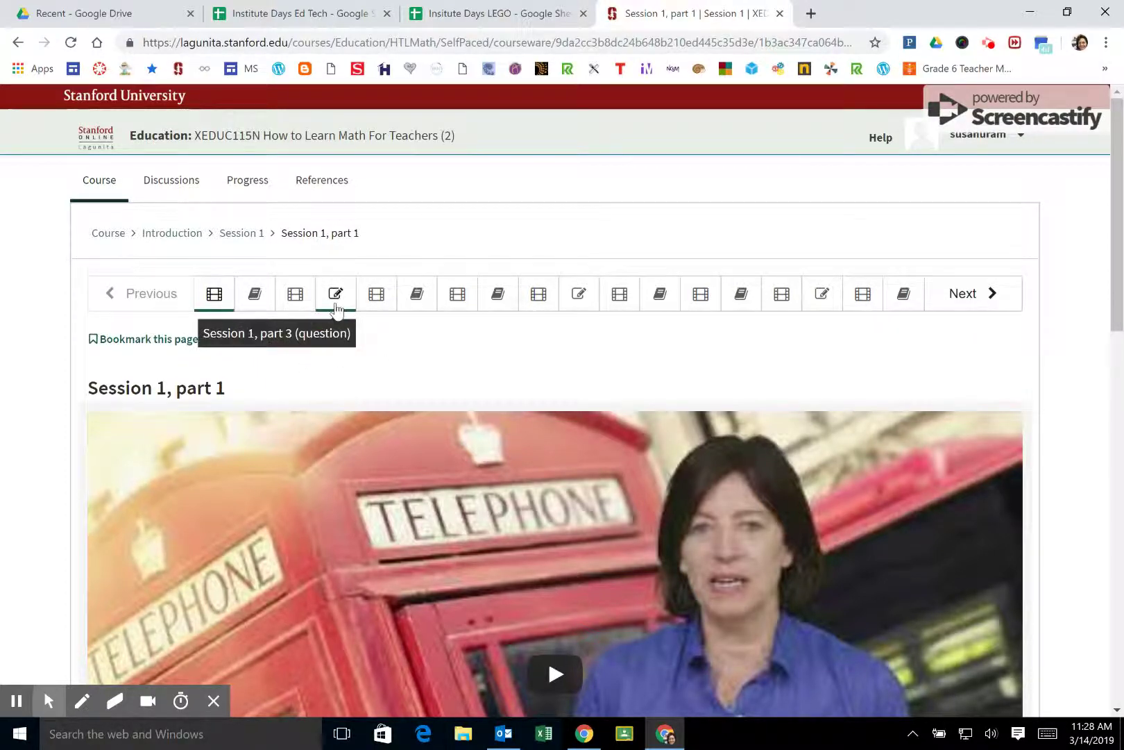
click(418, 296)
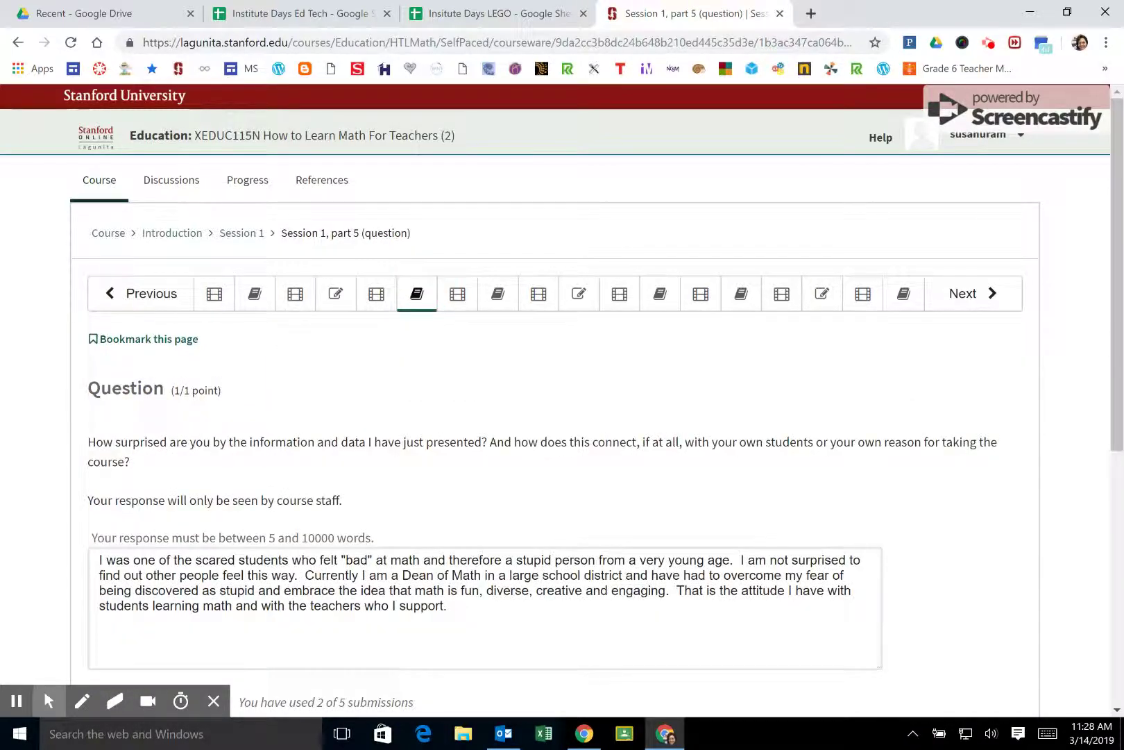
scroll(234, 361, down, 1)
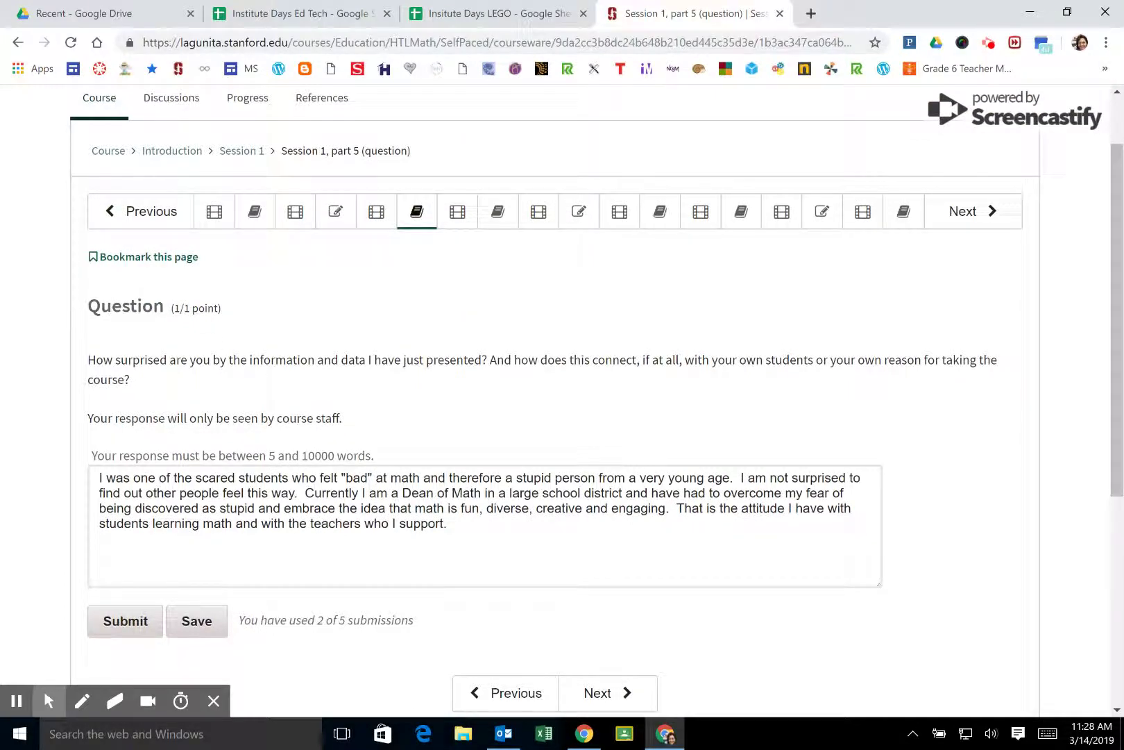
scroll(124, 559, down, 1)
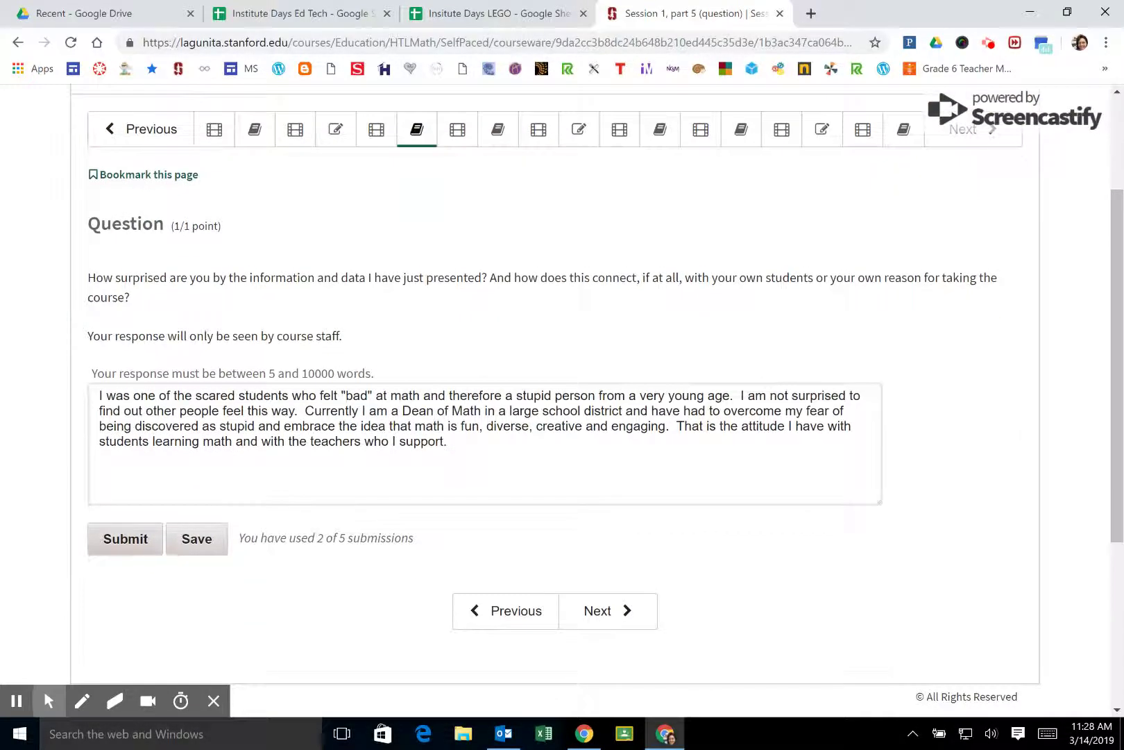
click(124, 559)
scroll(562, 400, up, 3)
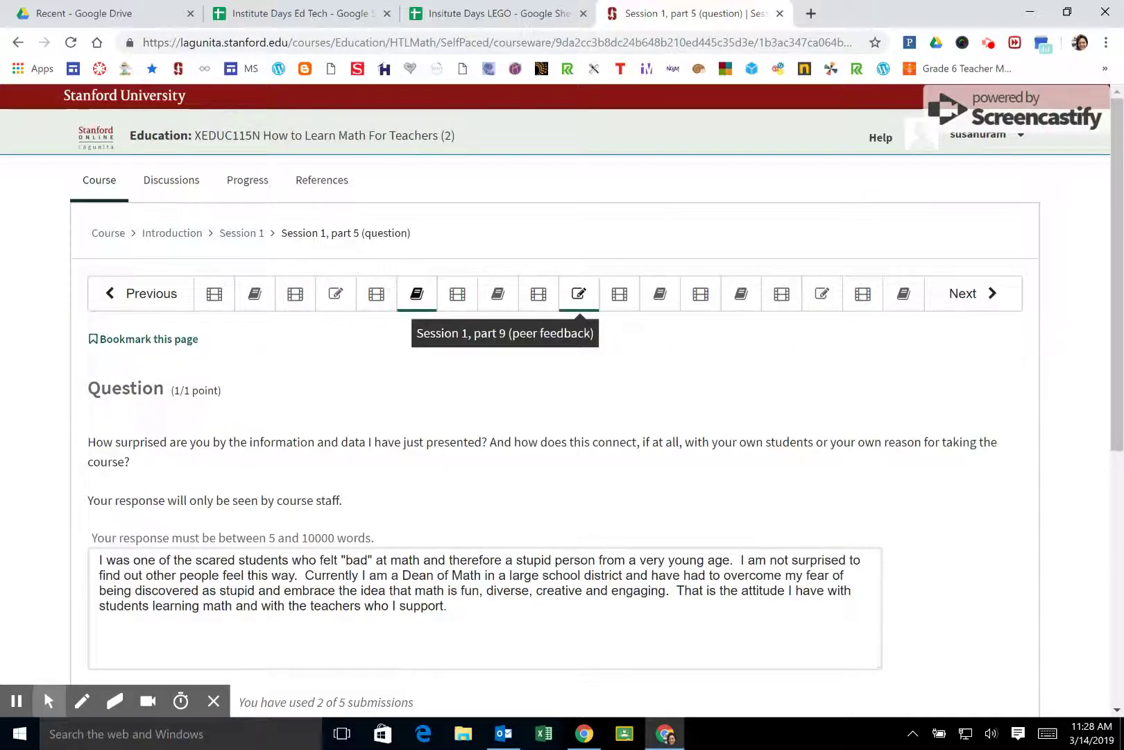
Open the Session 1, part 9 peer feedback activity and review its status, question and submitted response
click(579, 295)
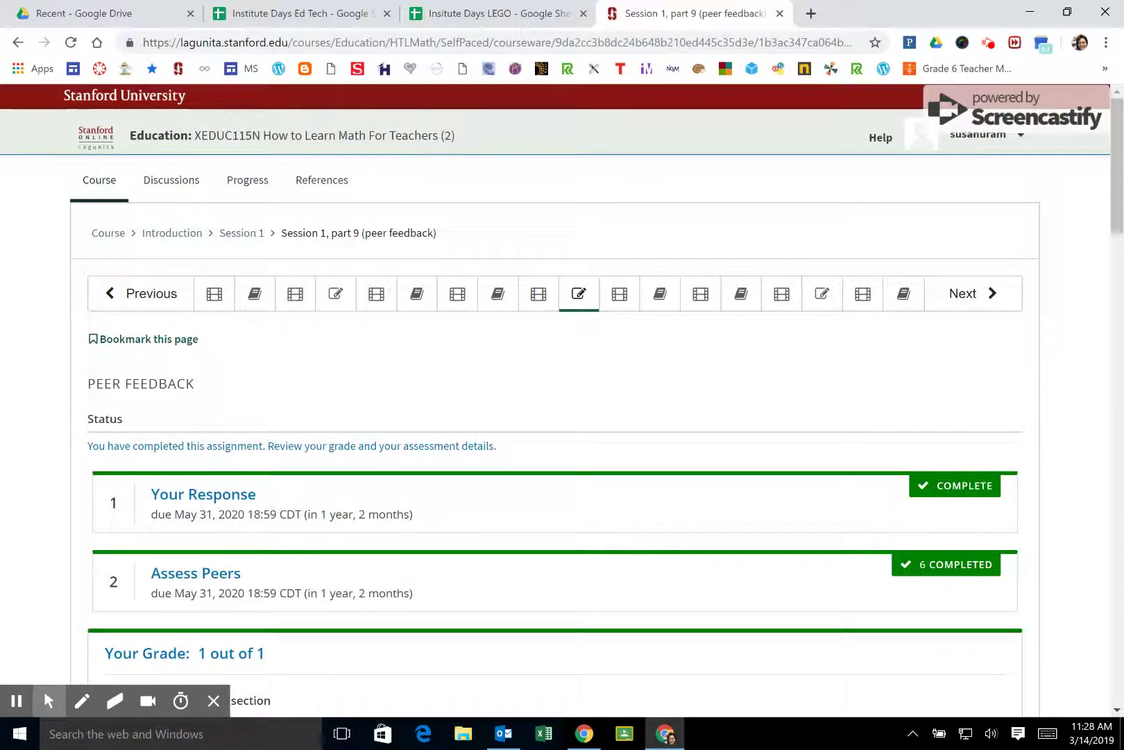
scroll(146, 344, down, 2)
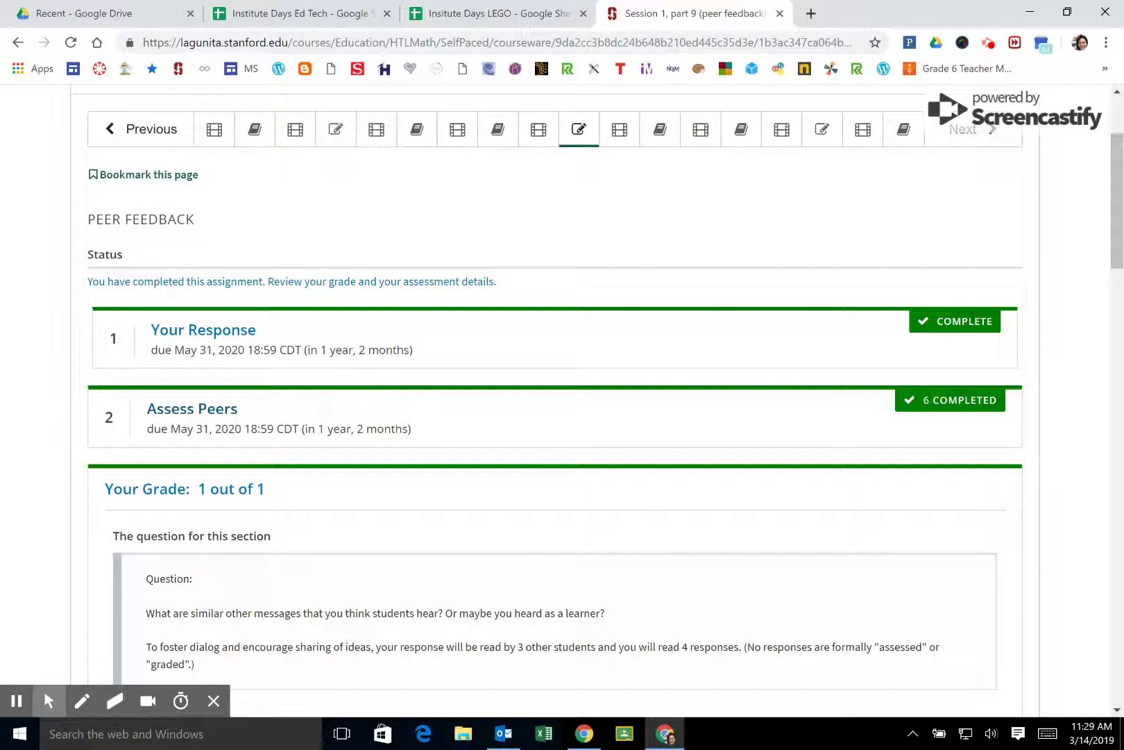
scroll(562, 402, down, 3)
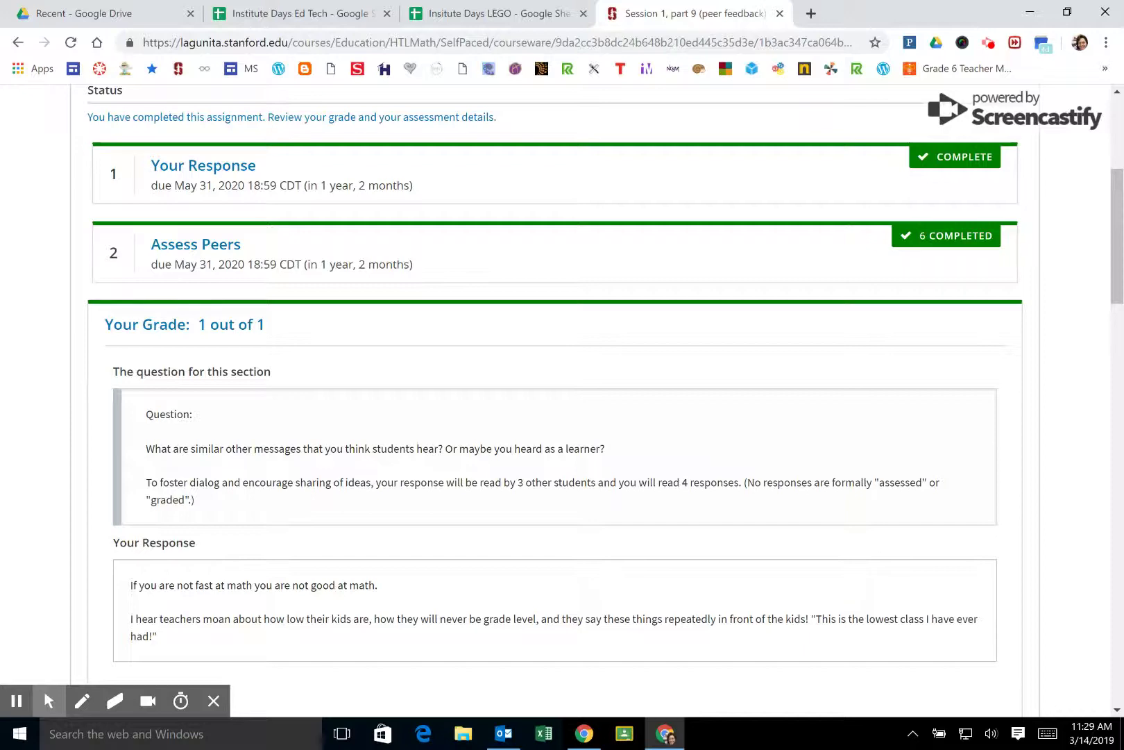
scroll(563, 403, up, 4)
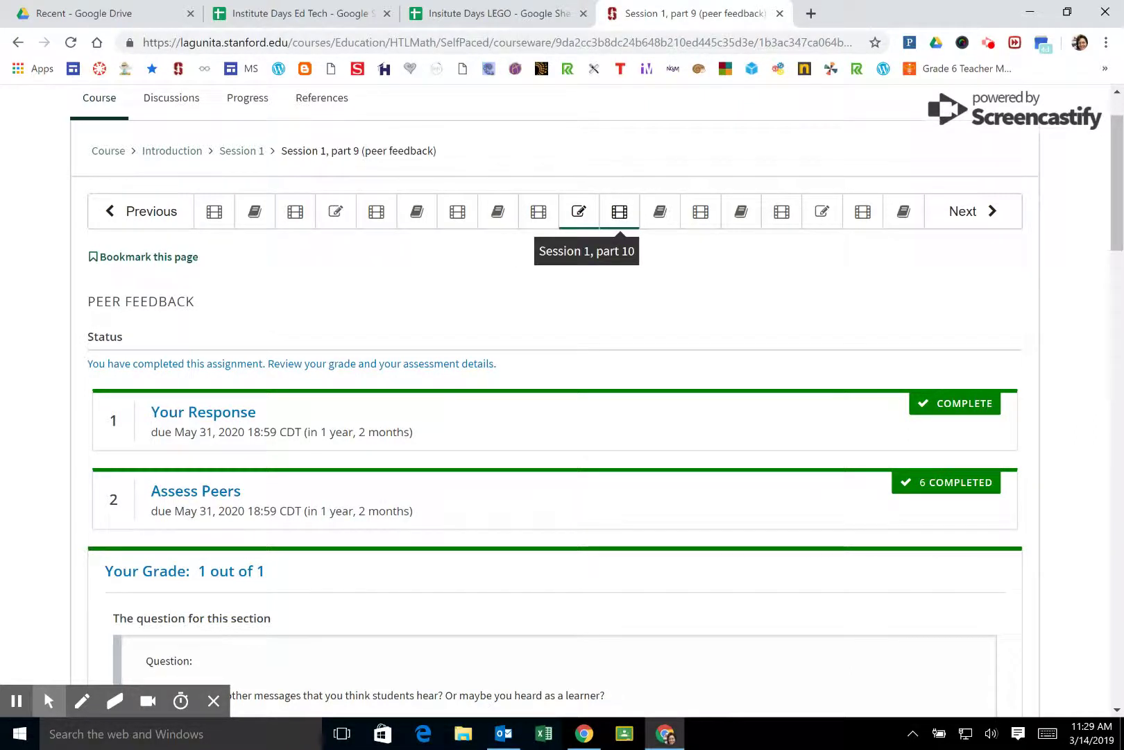
click(619, 261)
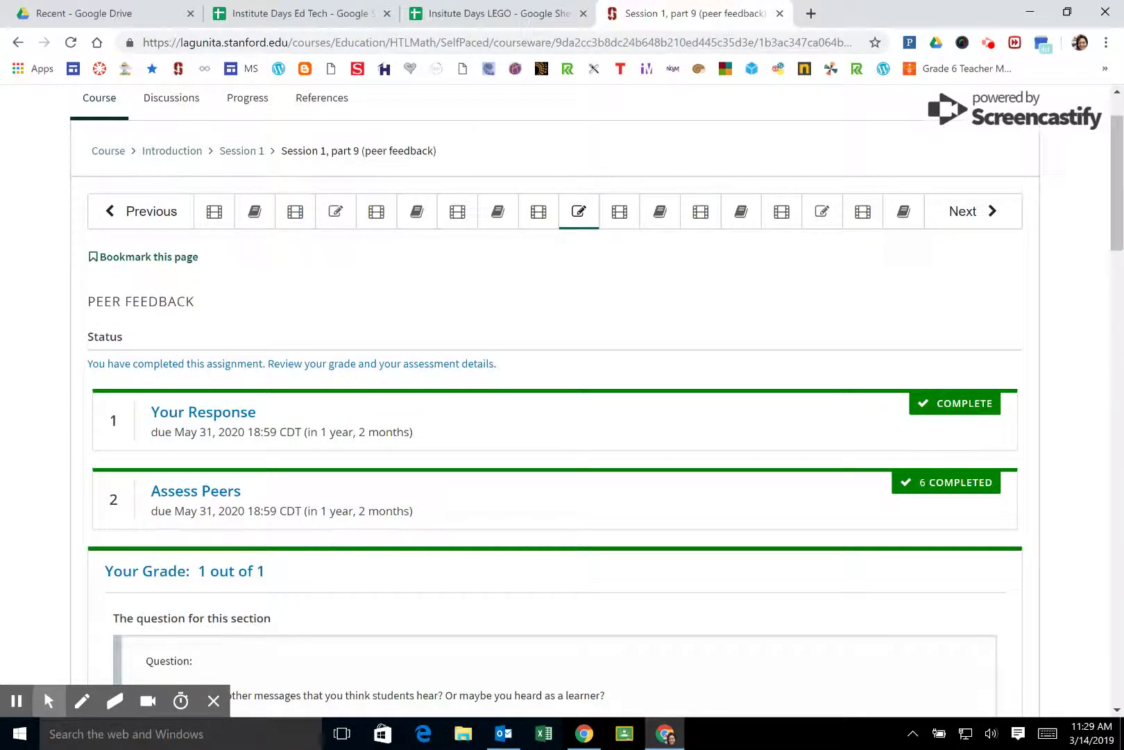
Open the Session 1, part 17 question and continue through the Reflection Journal to Session 2, part 1
click(904, 212)
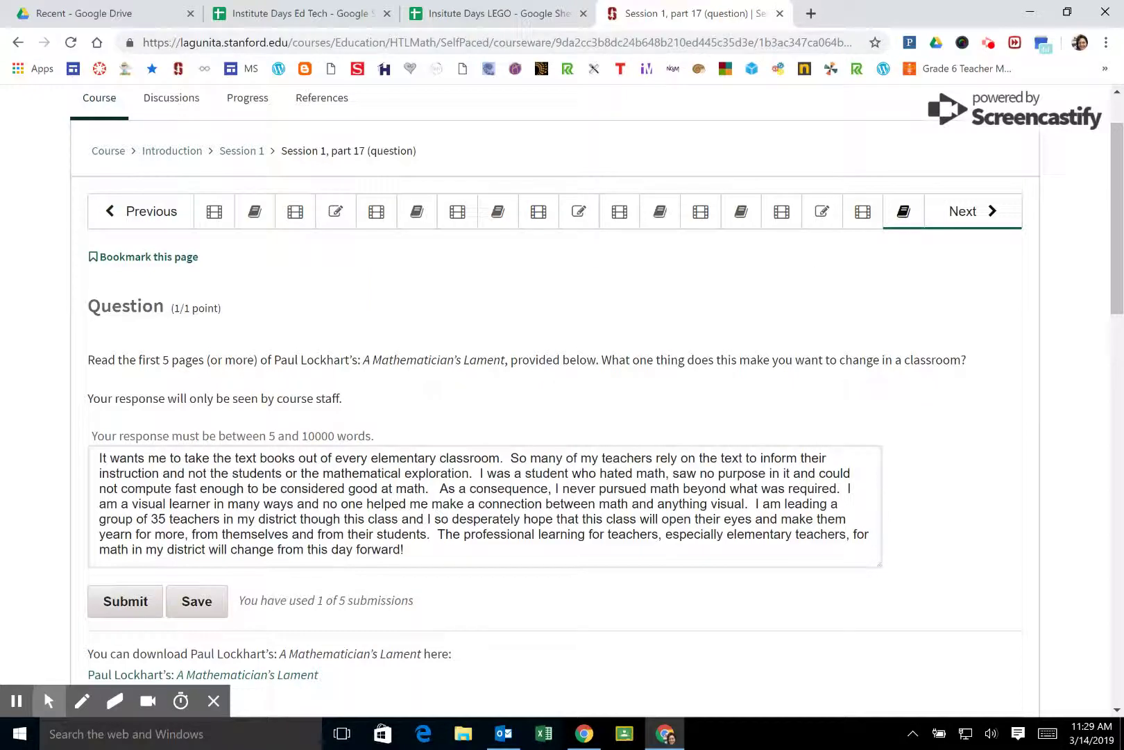
click(961, 211)
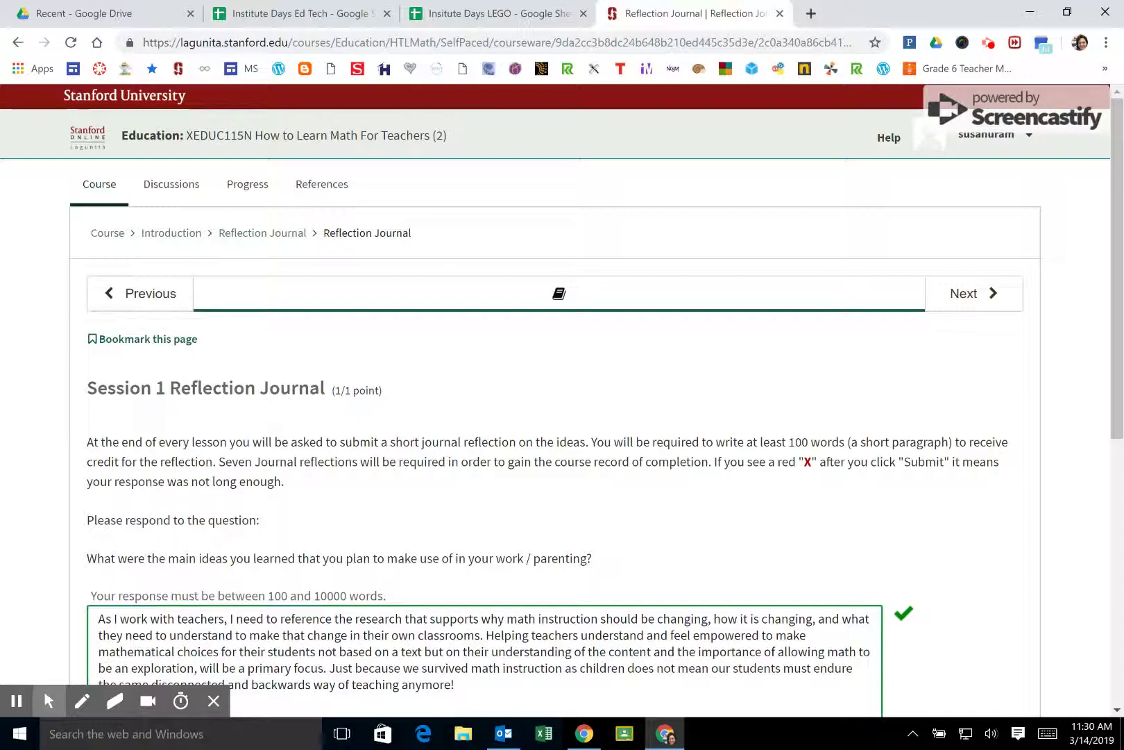
click(966, 292)
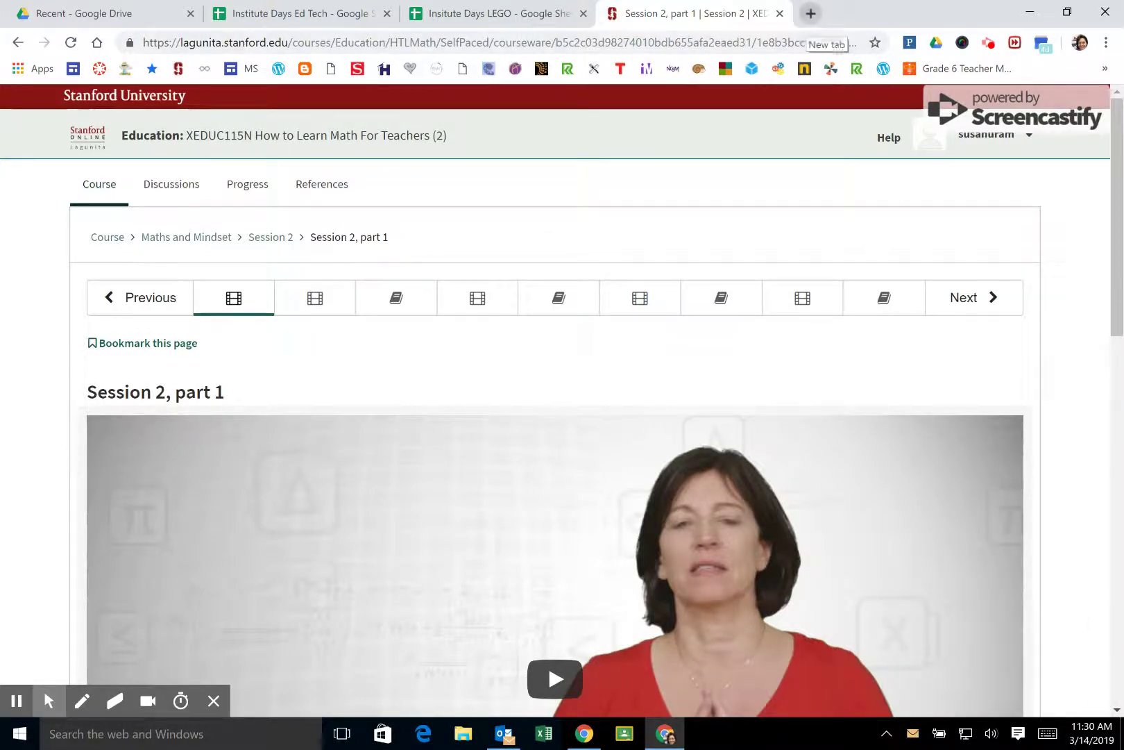
Open Google Classroom in a new browser tab and enter the How to Learn Math Fall 2018 C class
click(810, 13)
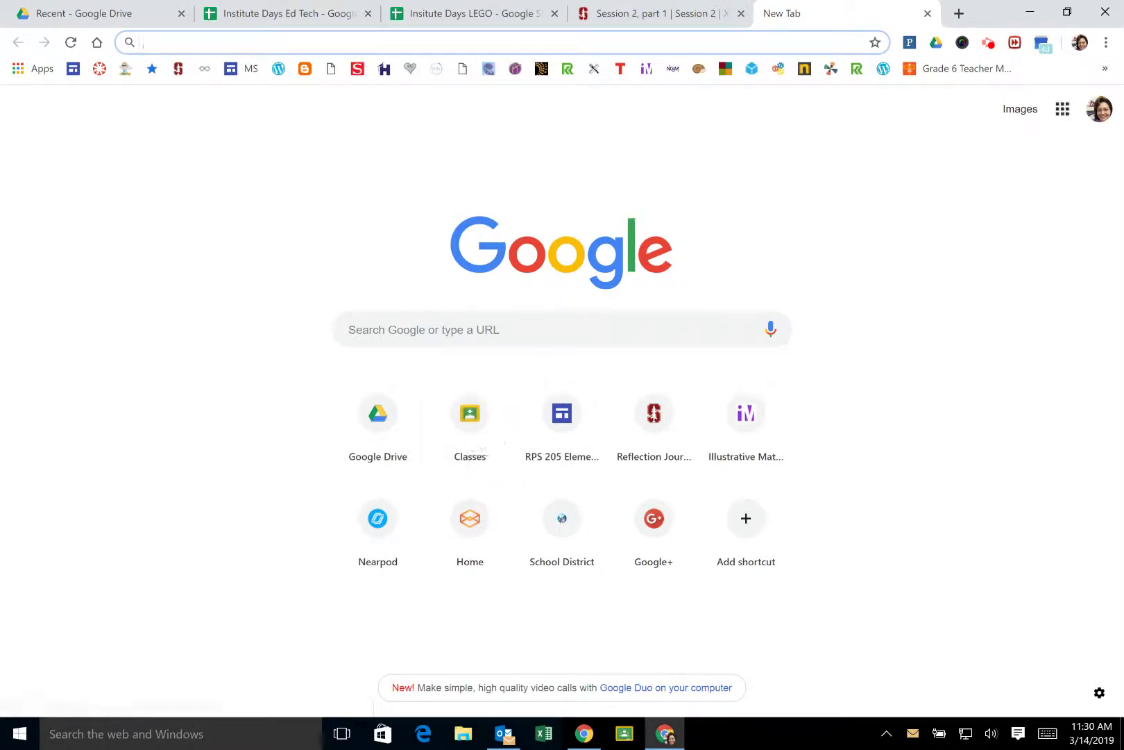
click(1063, 109)
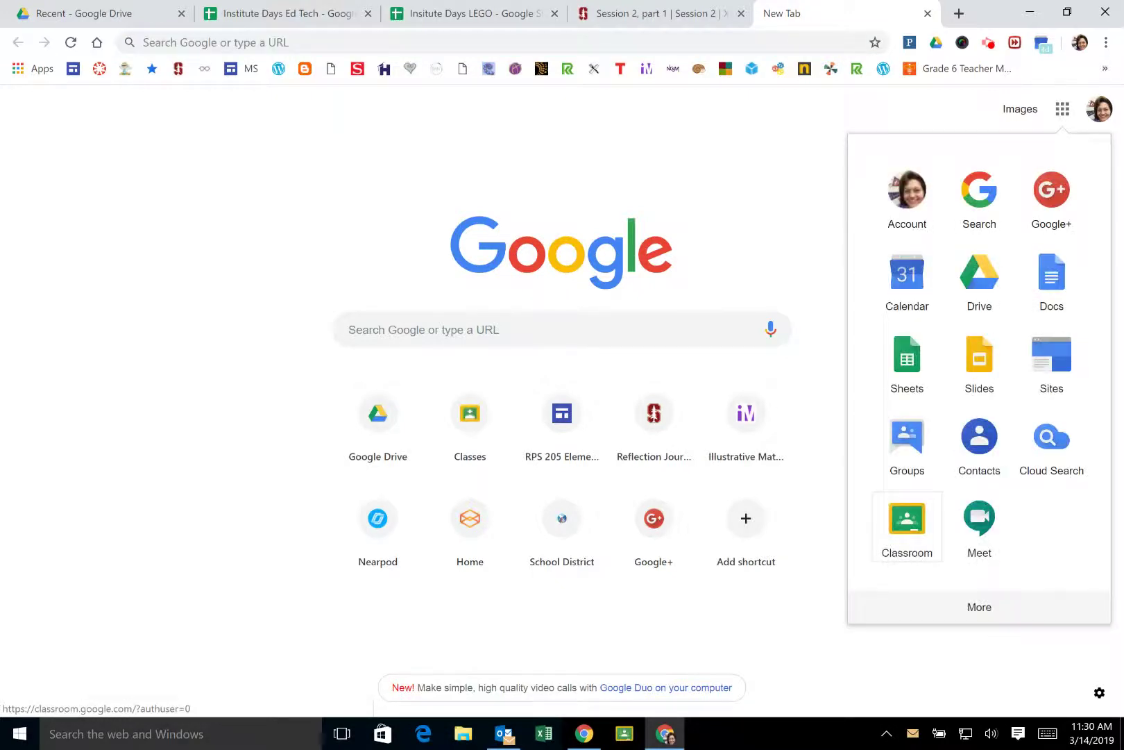
click(907, 525)
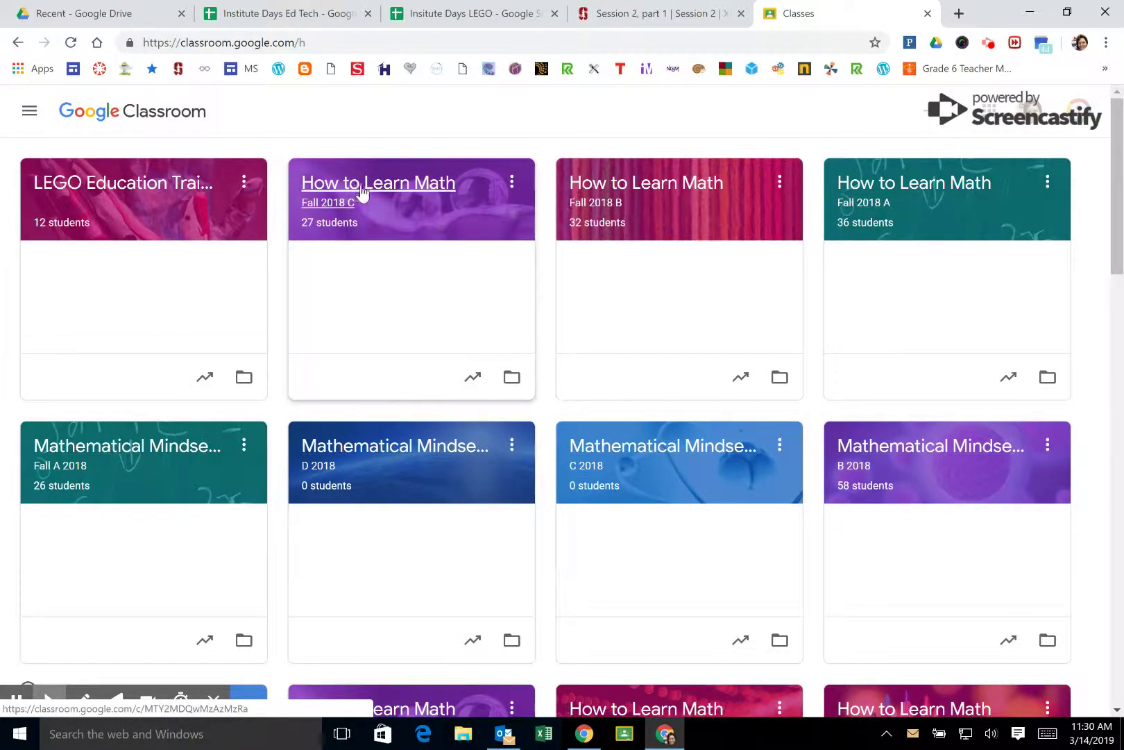
click(404, 187)
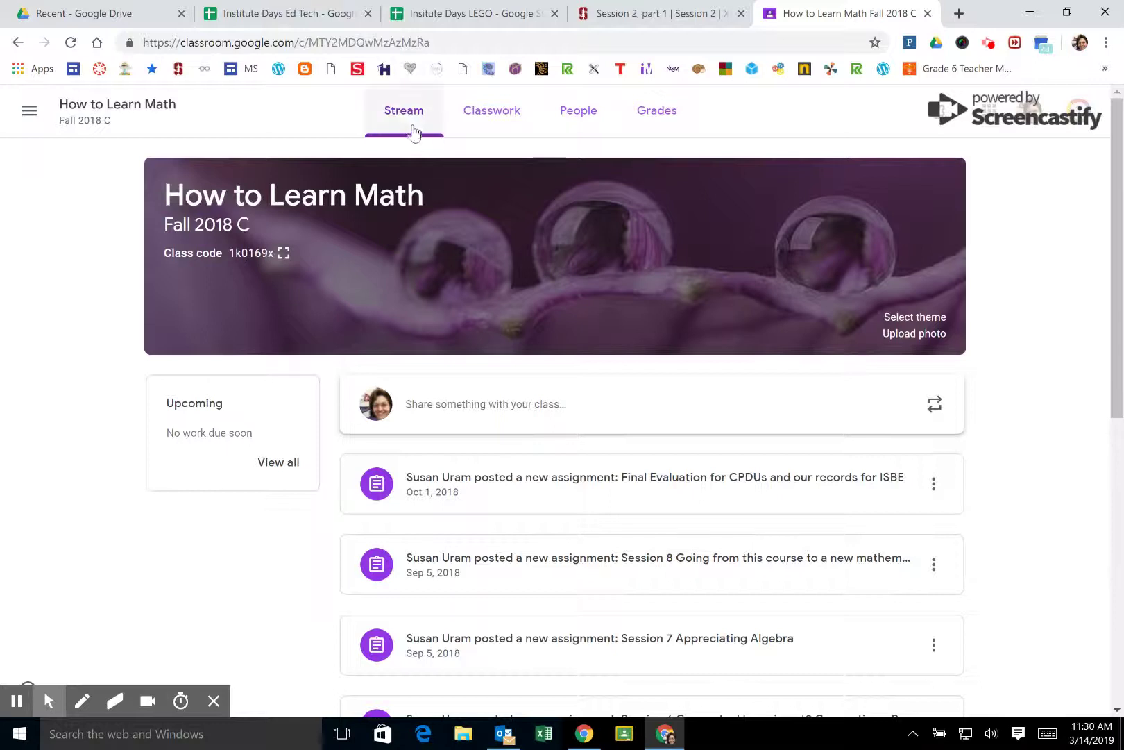
drag(404, 173, 682, 177)
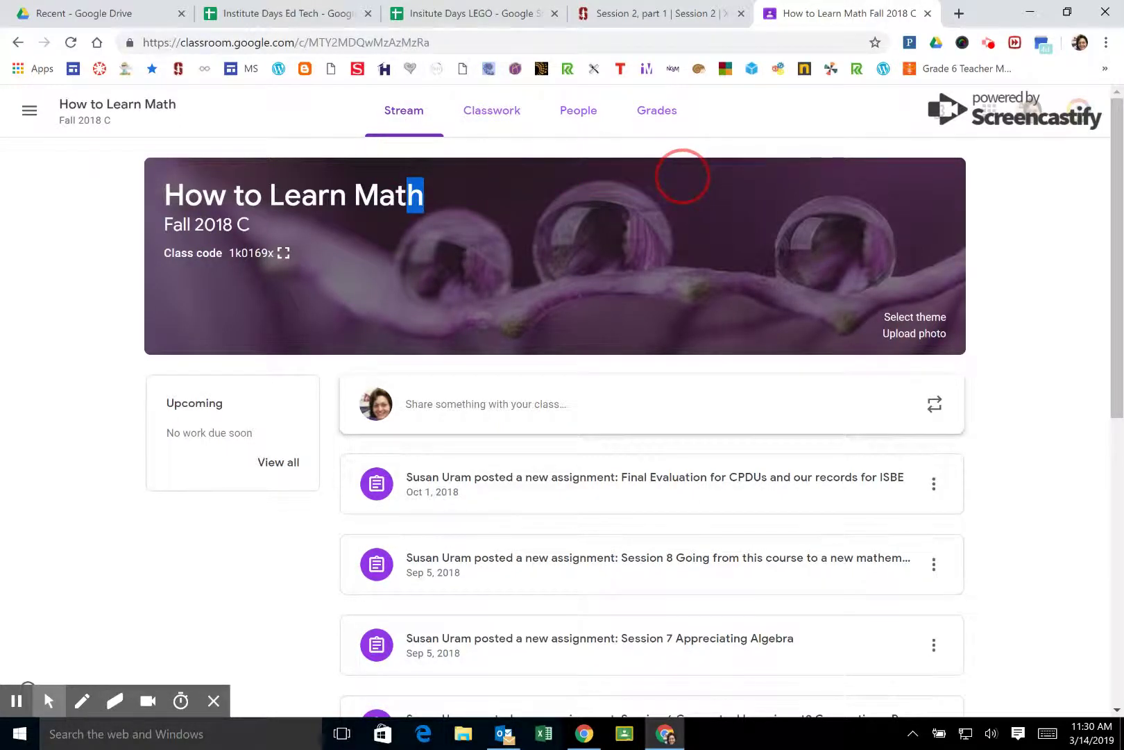
Open the Session 1 Fall 2018 C document from the Session 1 Introduction classwork and look over its question-and-answer table
click(487, 115)
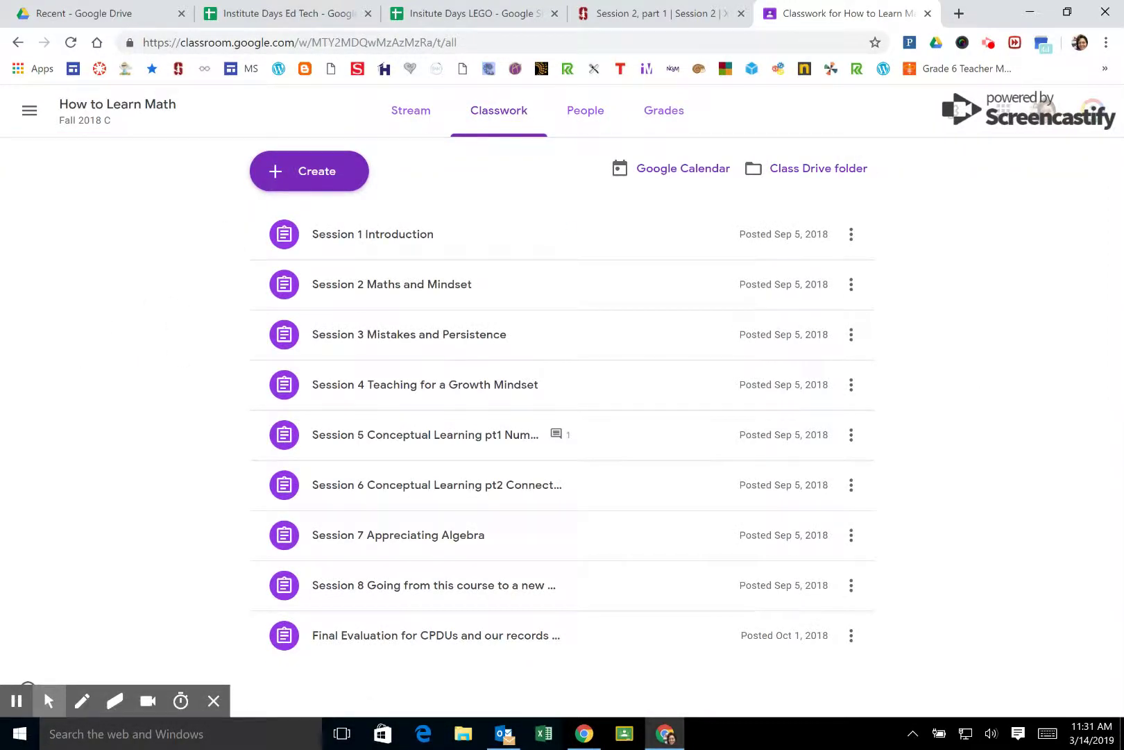
click(391, 237)
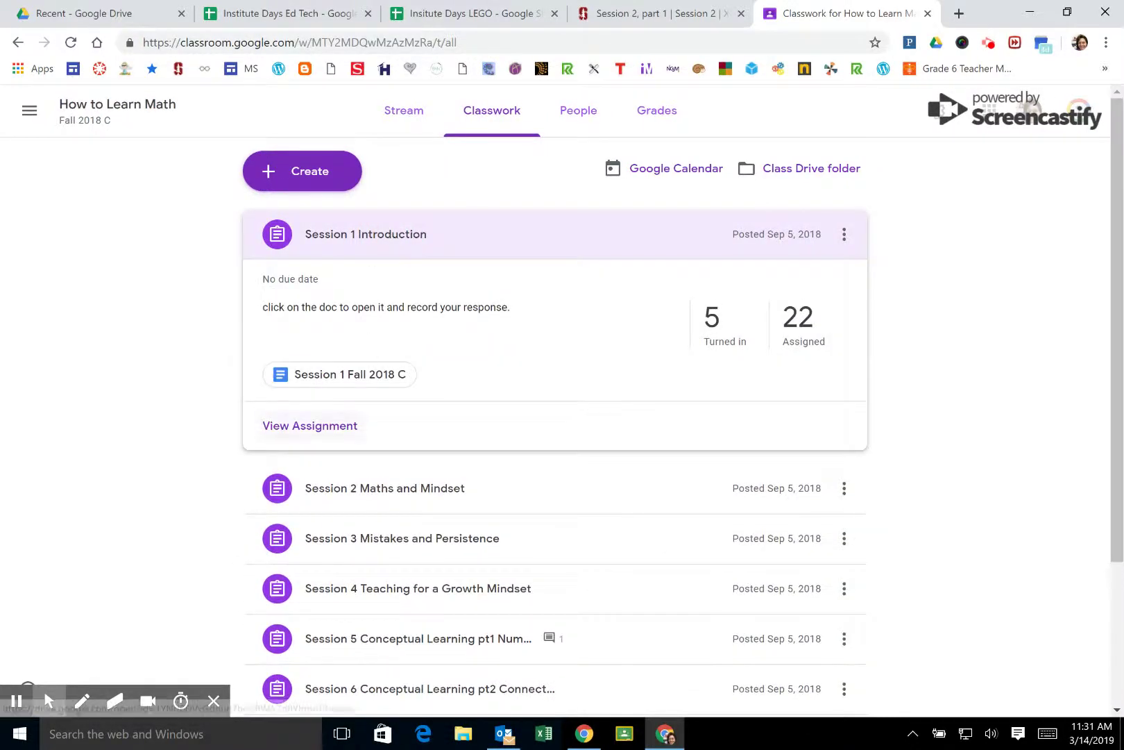
click(363, 374)
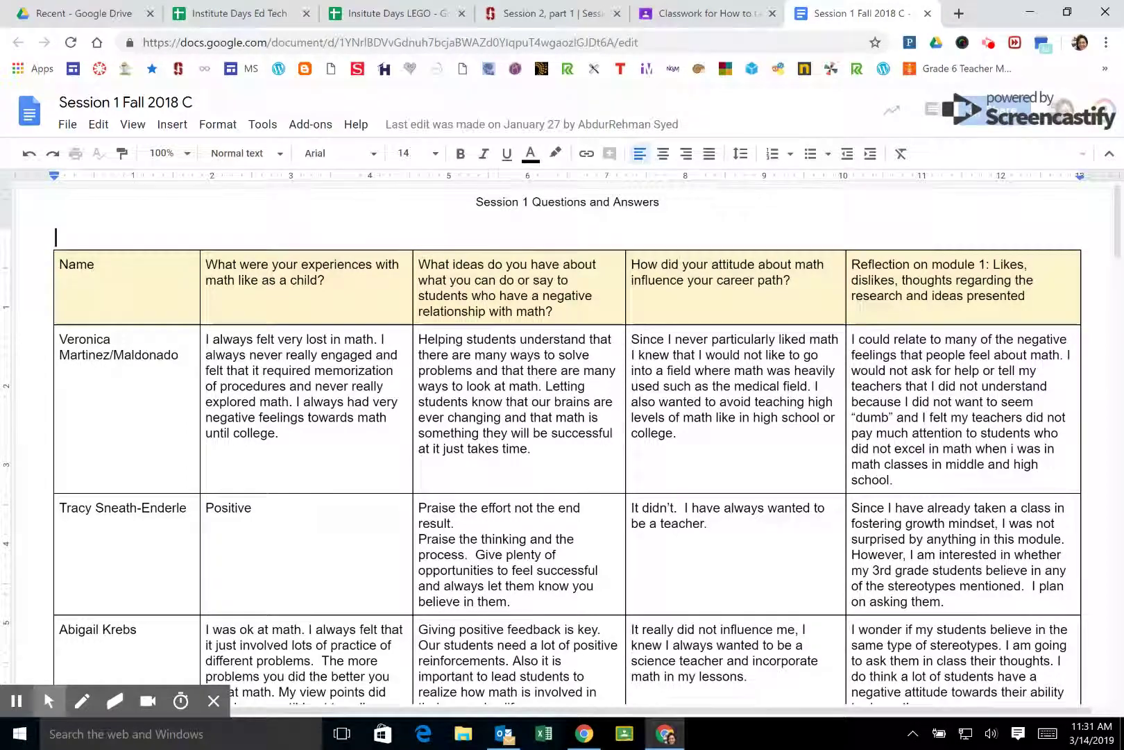
scroll(567, 444, down, 1)
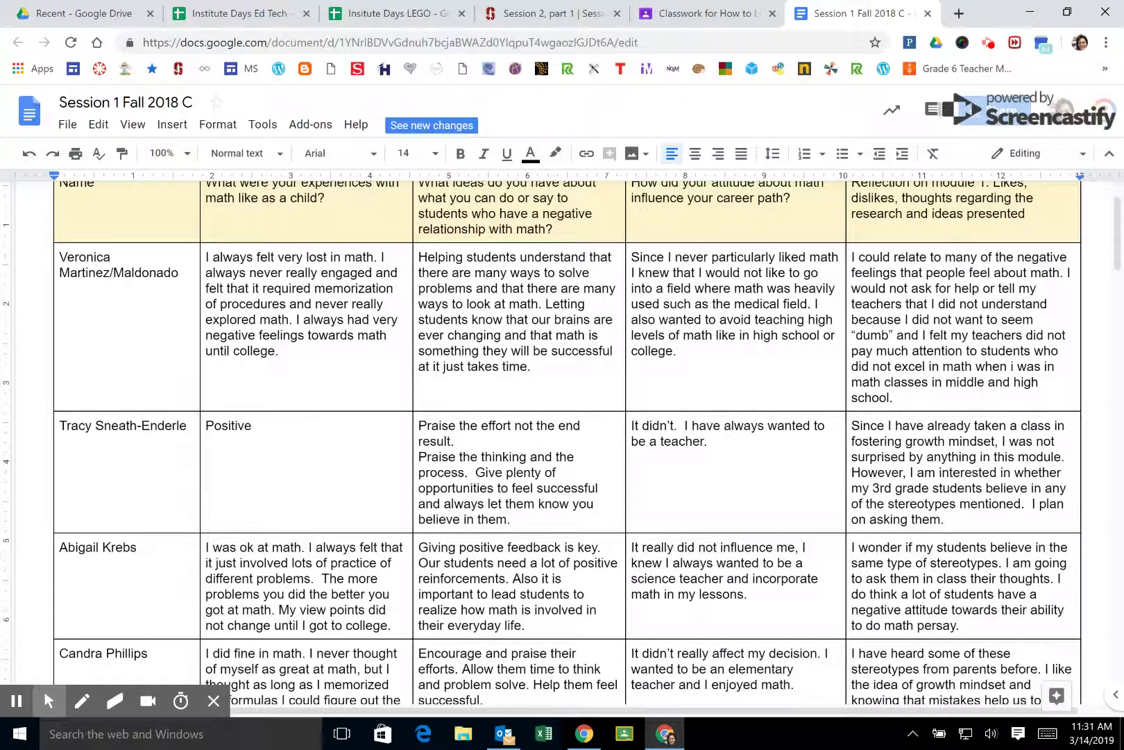
scroll(566, 450, up, 1)
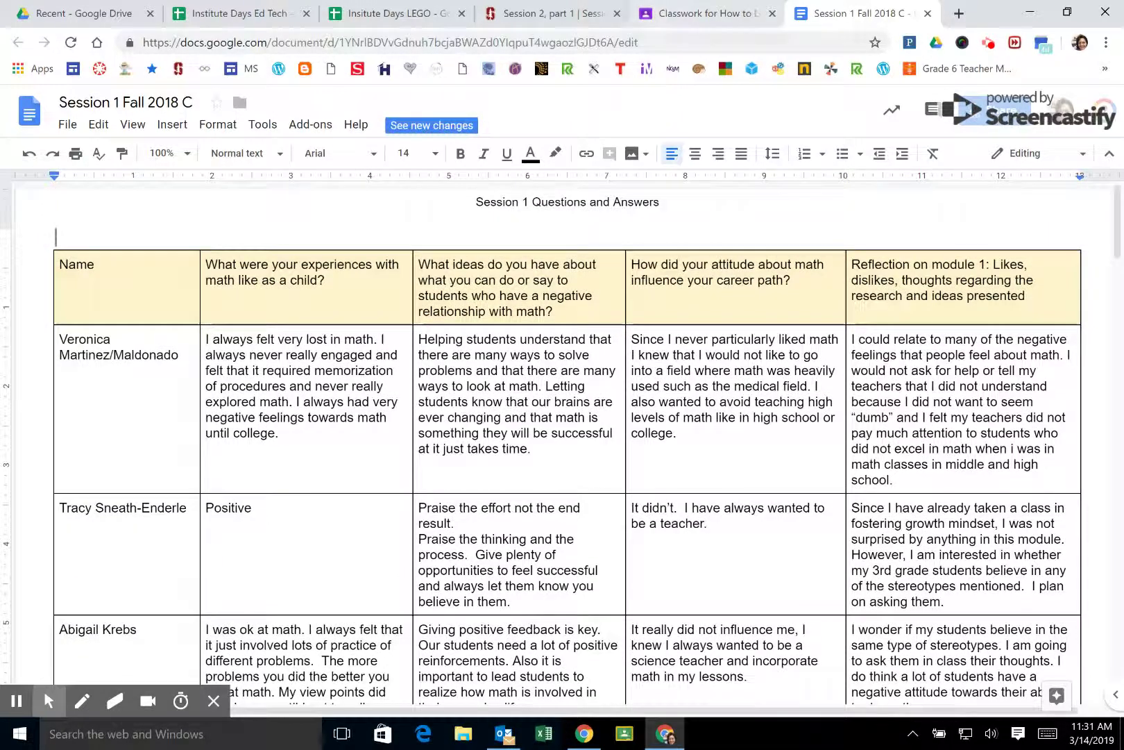
Switch back to the Google Classroom classwork list and view the details of the Session 2 Maths and Mindset assignment in place of Session 1
click(513, 18)
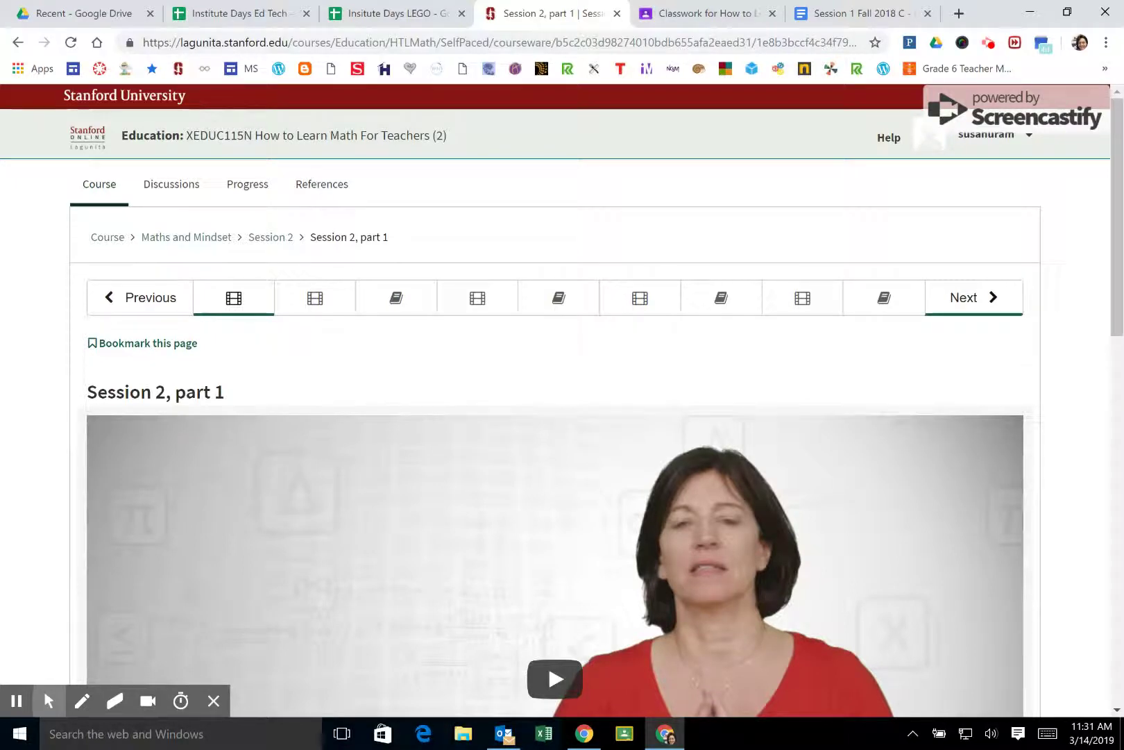
click(702, 13)
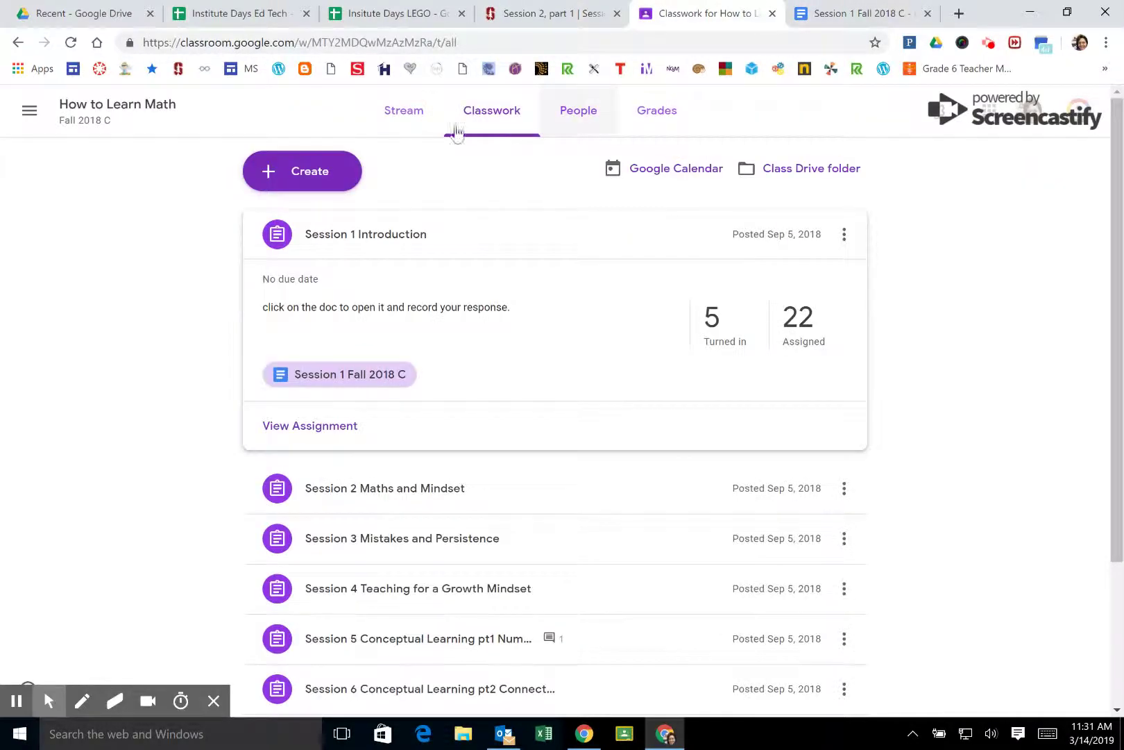
click(322, 238)
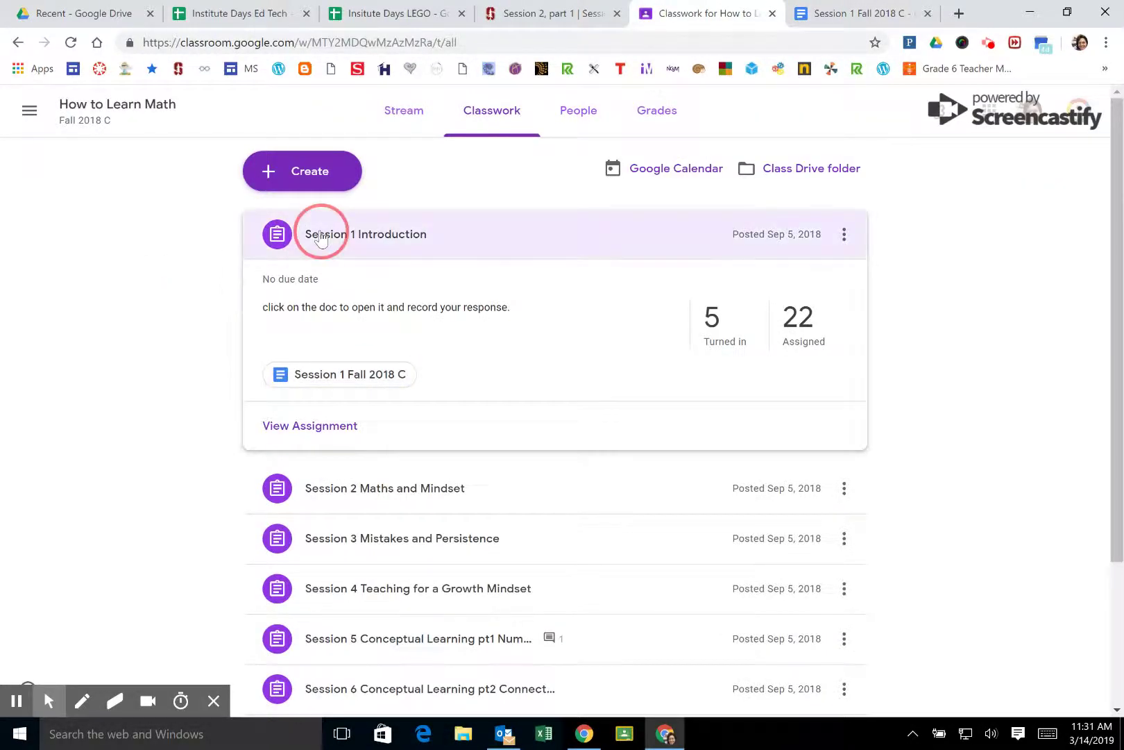
click(348, 289)
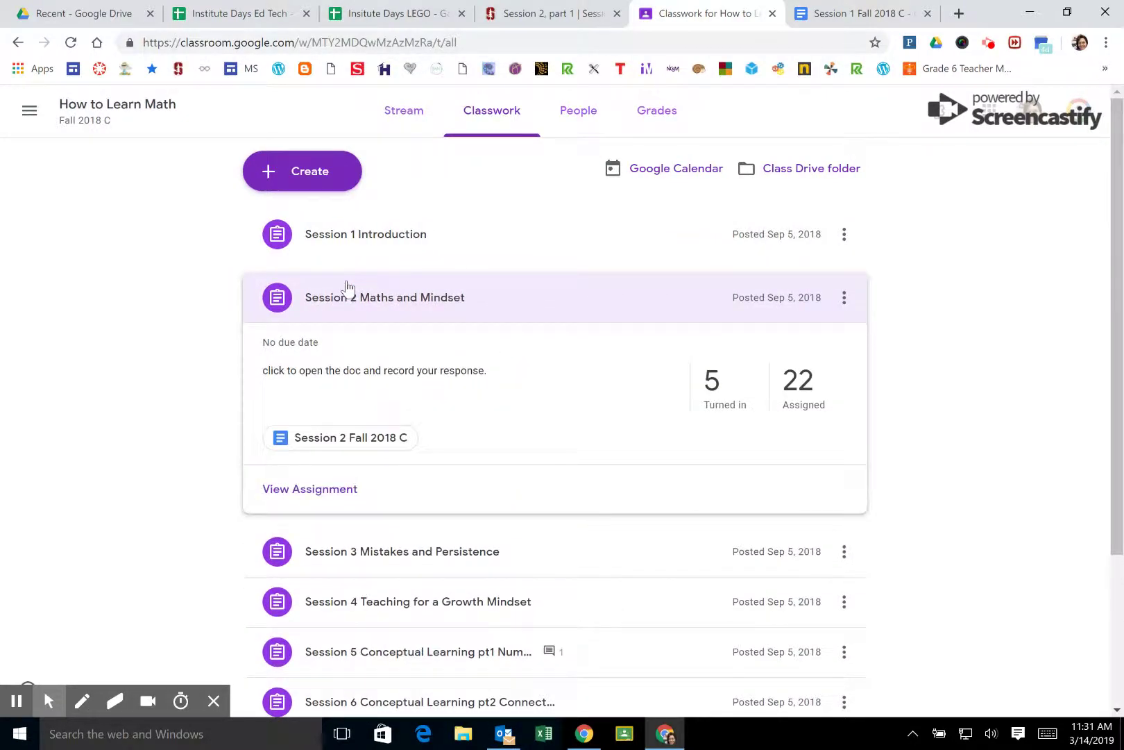
click(326, 295)
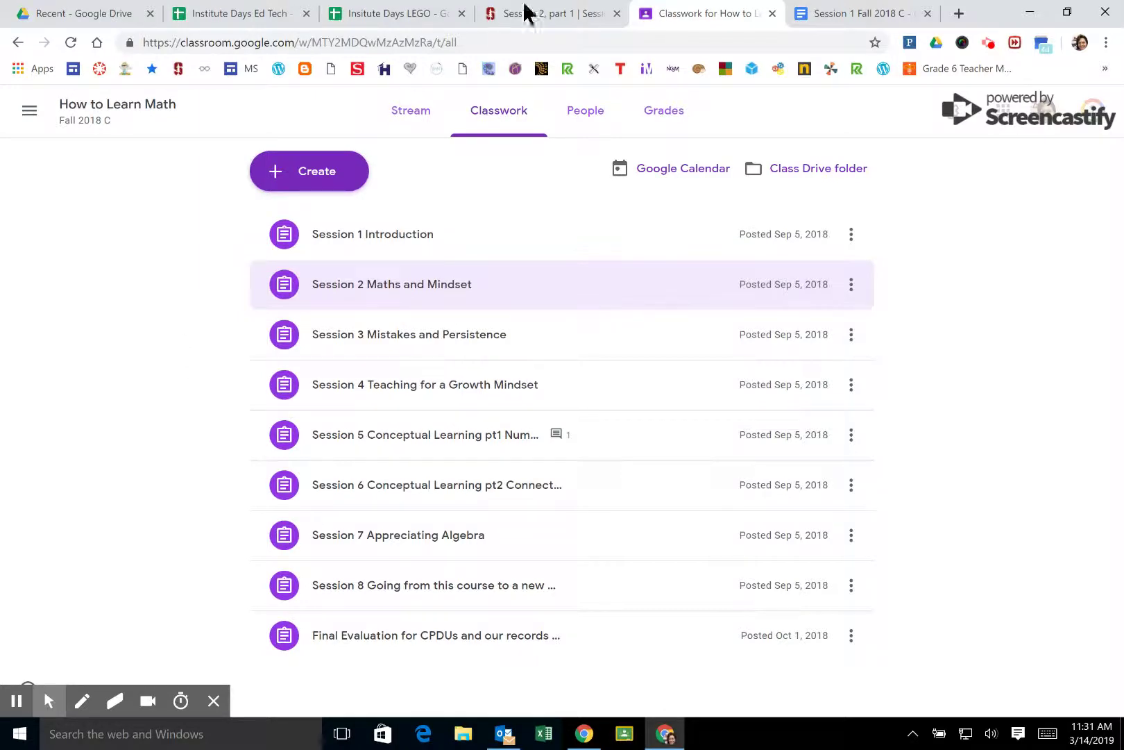
Return to the Stanford Lagunita course, open its Progress page and examine the task bars and the pass threshold in the chart
click(548, 15)
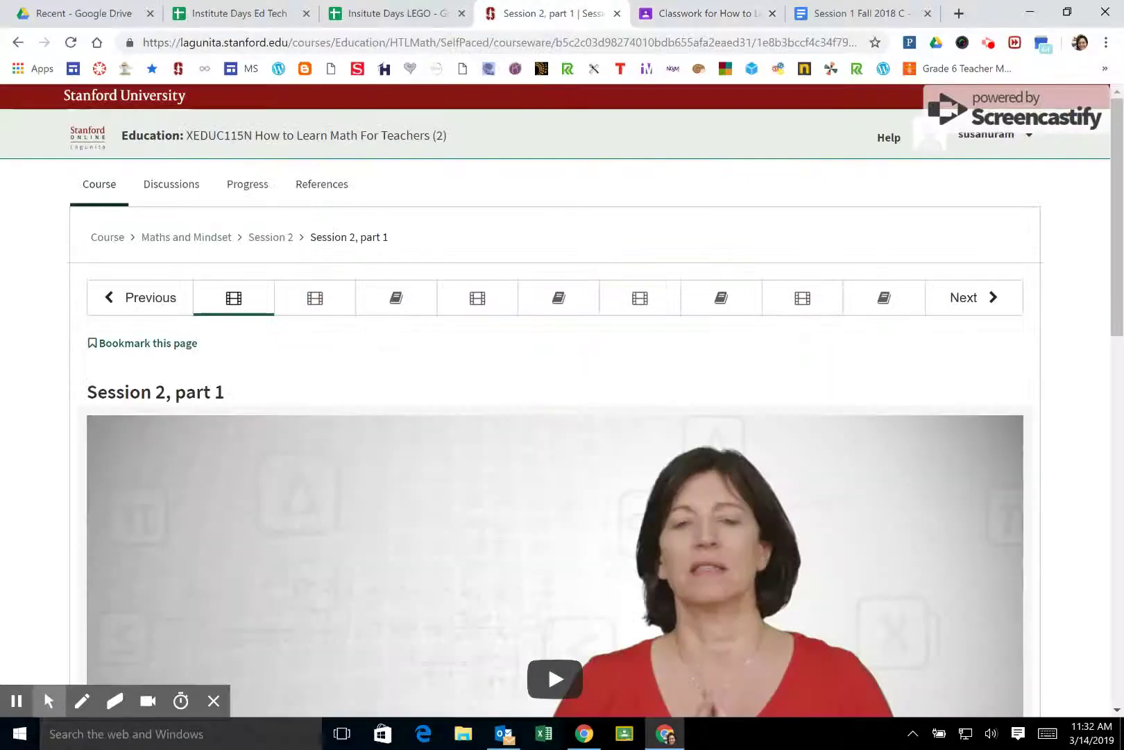
click(240, 184)
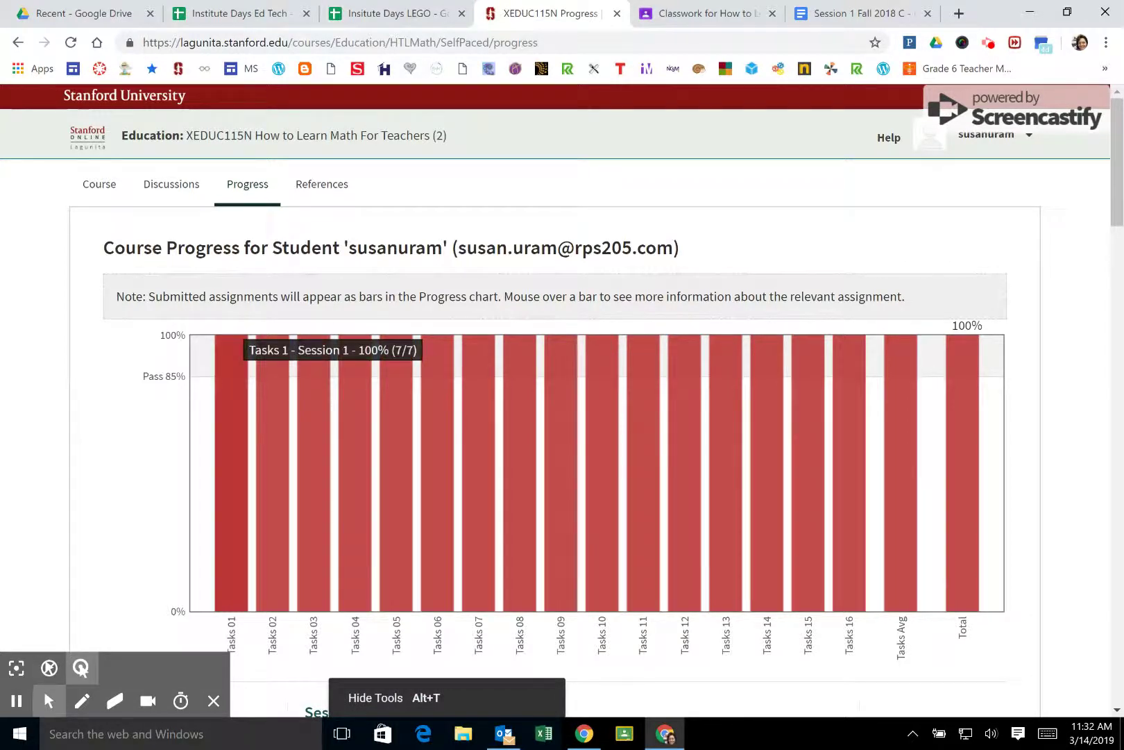
click(218, 646)
drag(218, 646, 357, 647)
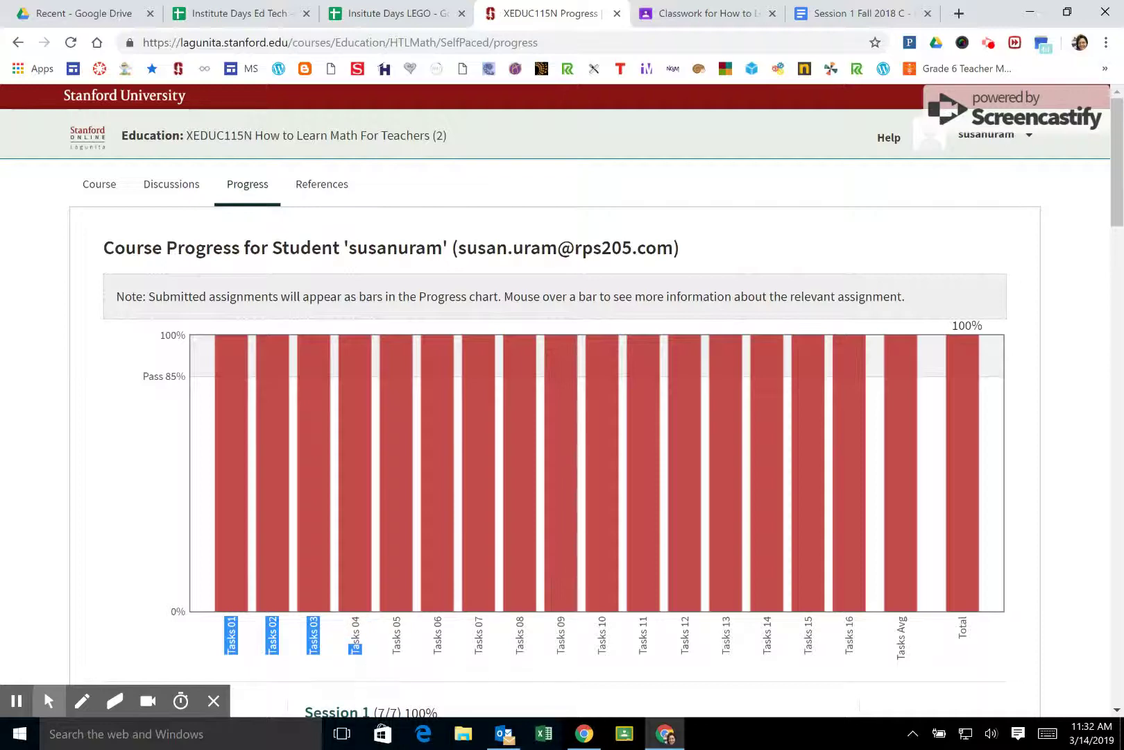
mouse_move(1020, 340)
mouse_down()
mouse_move(1035, 421)
mouse_move(1009, 598)
mouse_move(1018, 384)
mouse_move(1003, 605)
mouse_move(1036, 522)
mouse_move(1006, 378)
mouse_up()
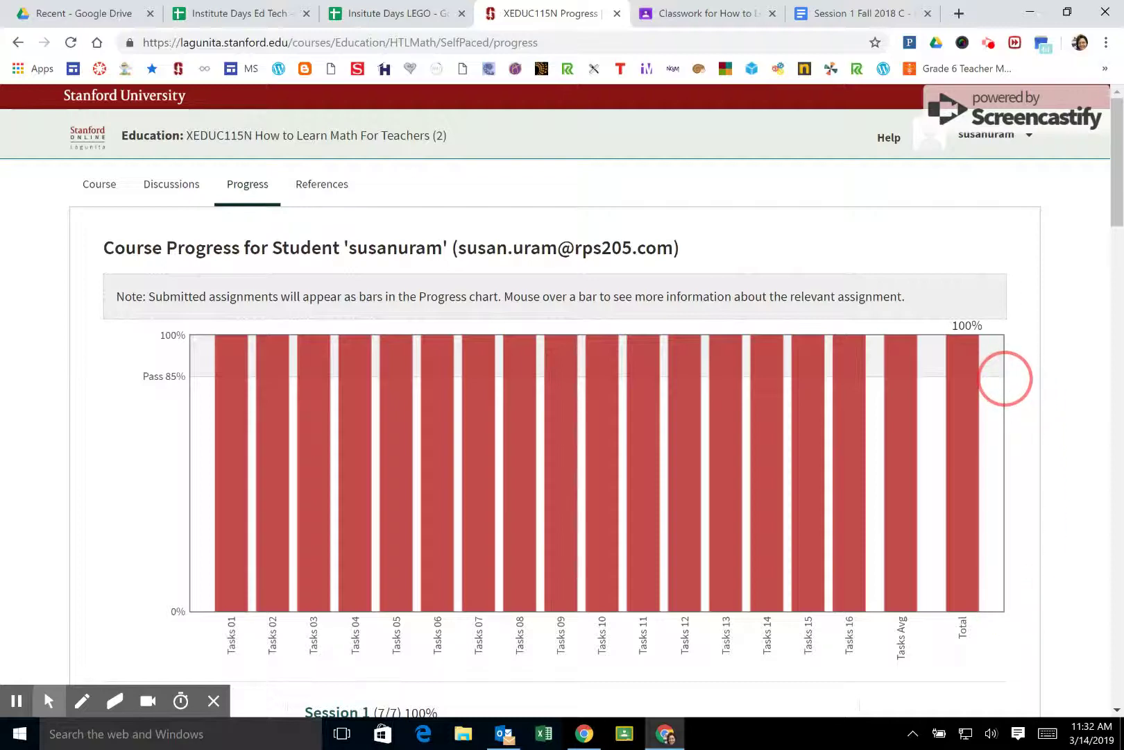